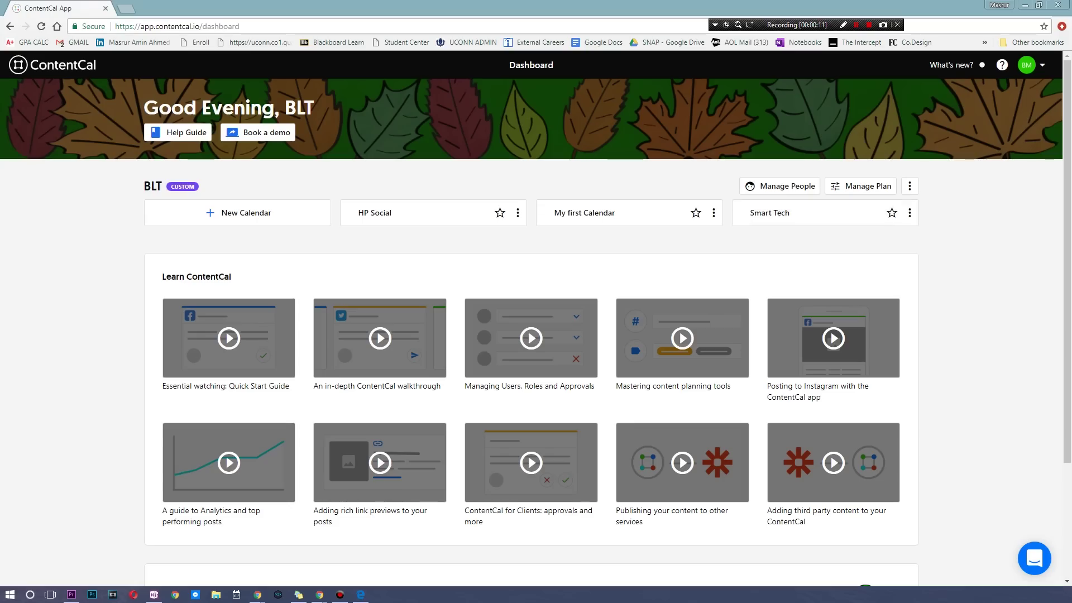
- Open the Smart Tech calendar, discarding an accidental 31 August post
scroll(535, 301, down, 3)
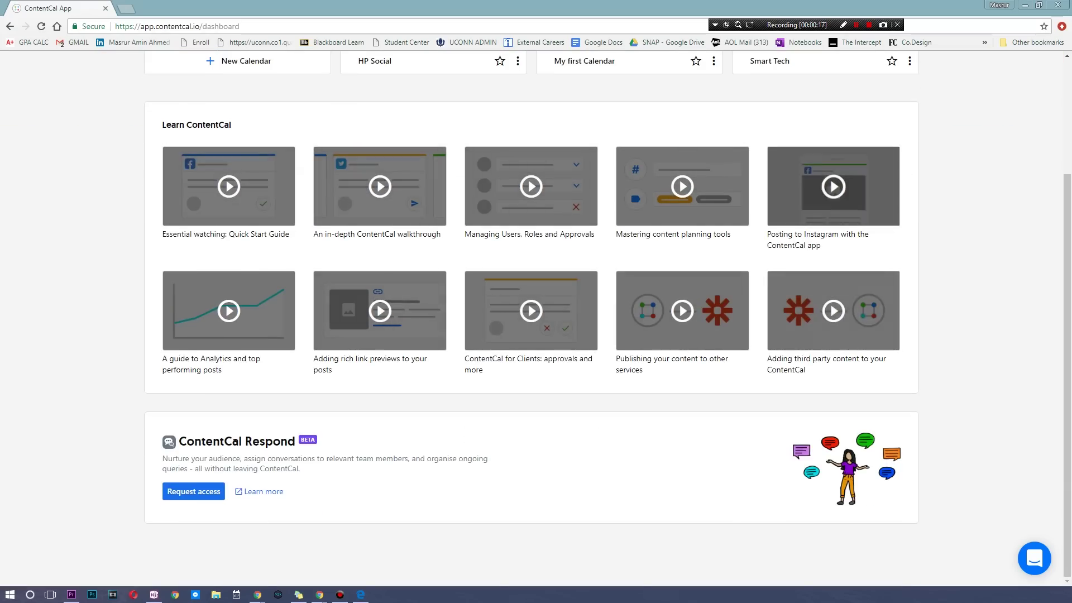
scroll(536, 301, up, 3)
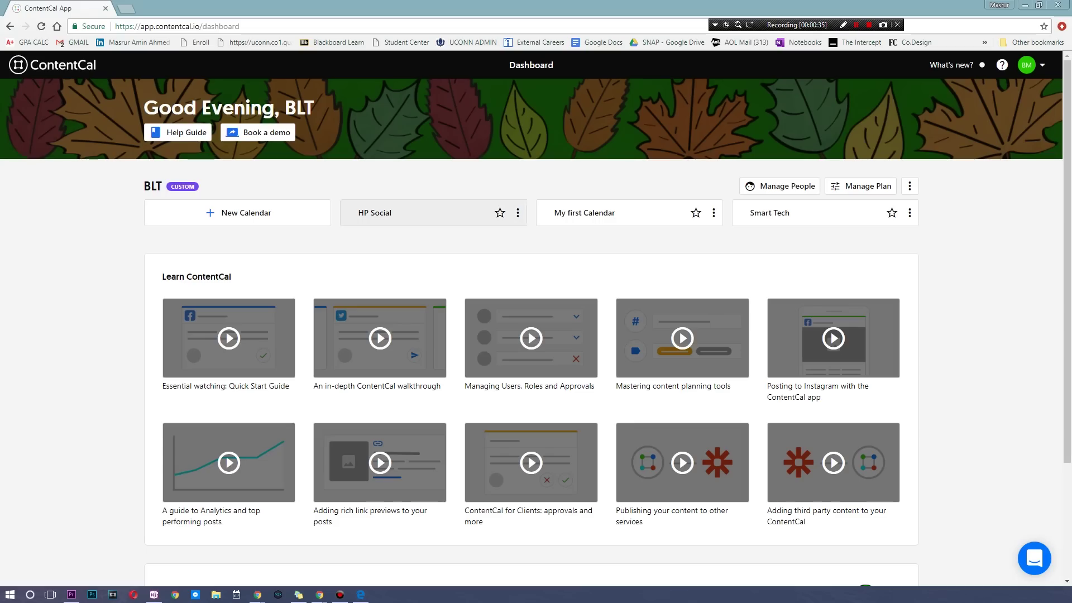
click(796, 213)
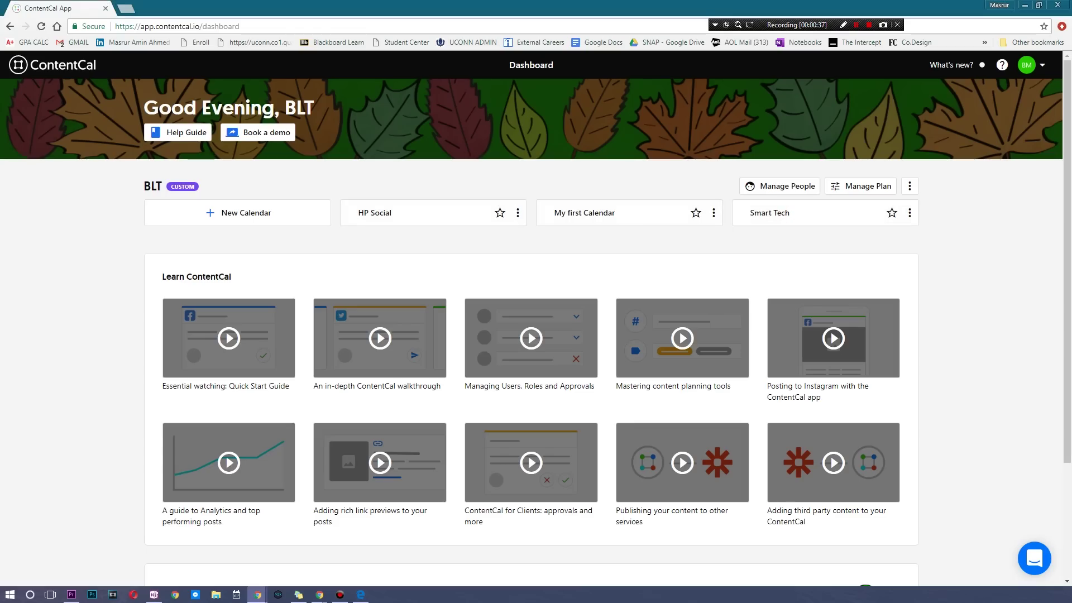
click(840, 215)
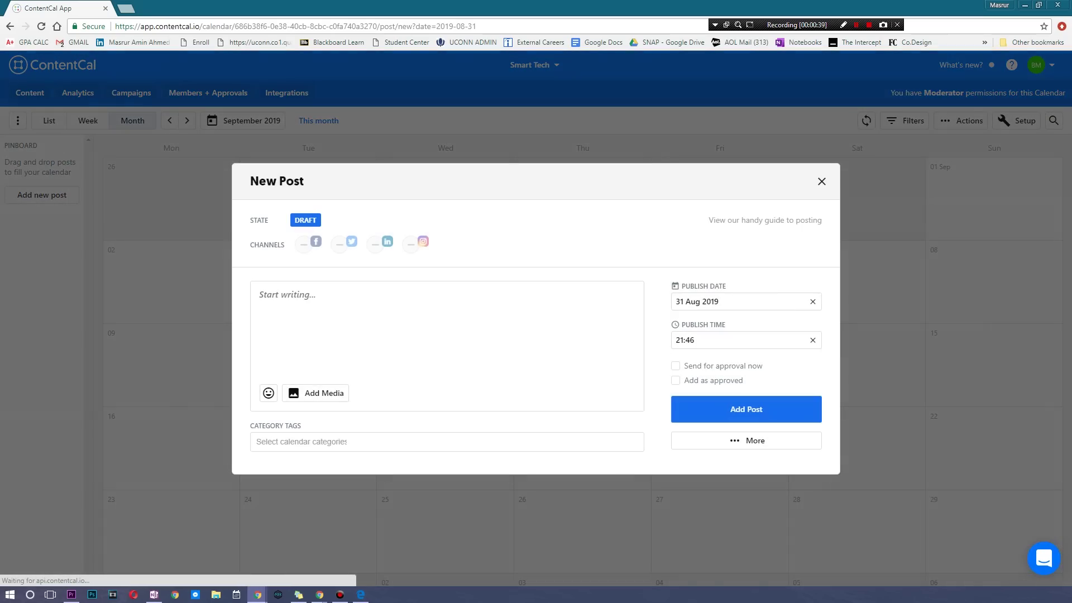
click(821, 181)
- Start a new post on 4 September
scroll(713, 335, down, 1)
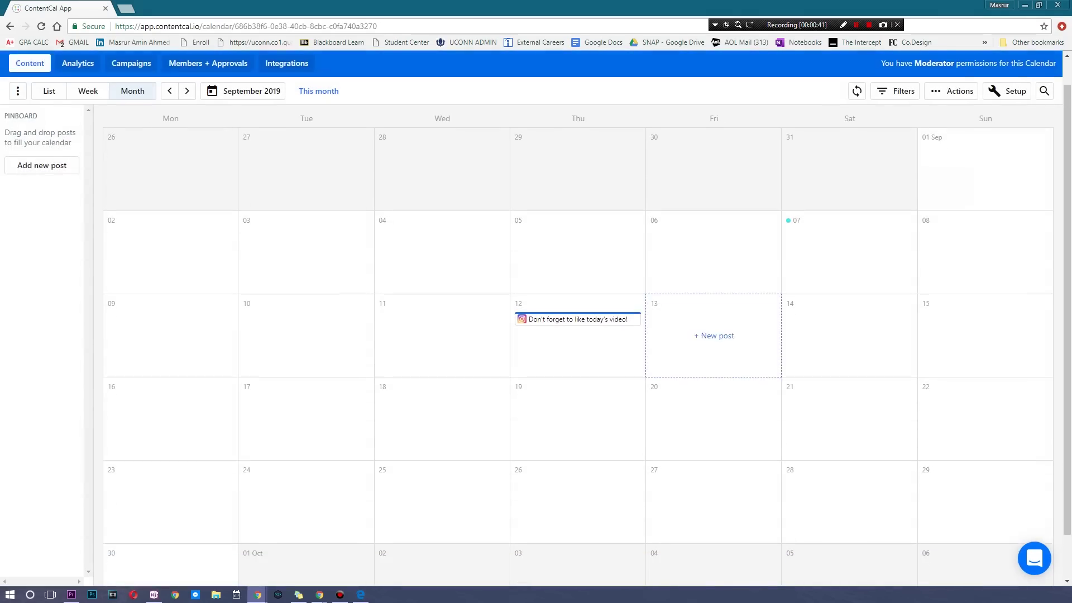
scroll(714, 335, down, 1)
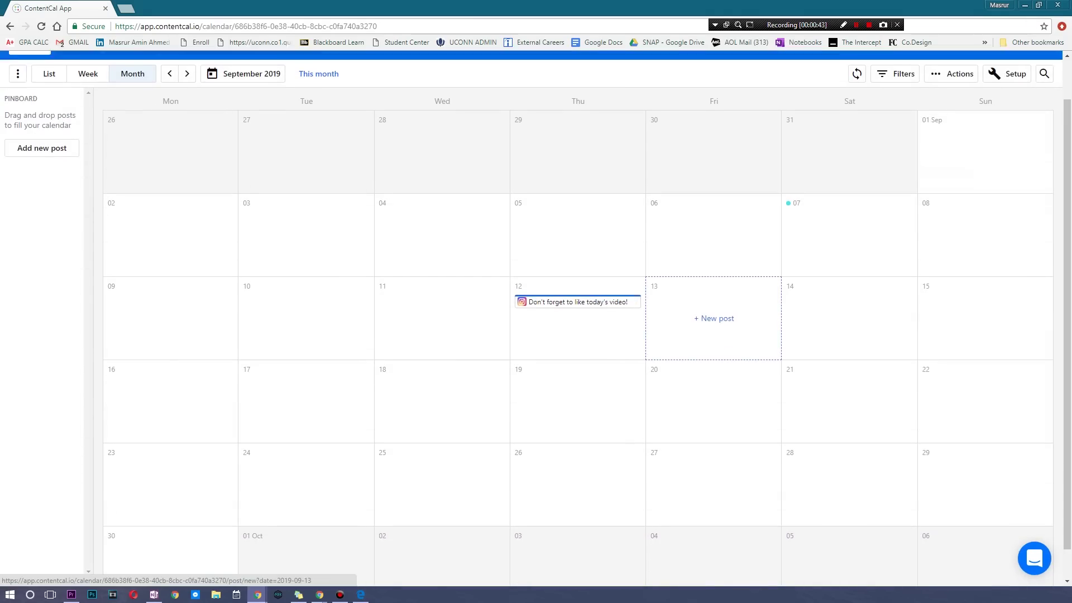
scroll(713, 335, up, 1)
drag(584, 348, 589, 352)
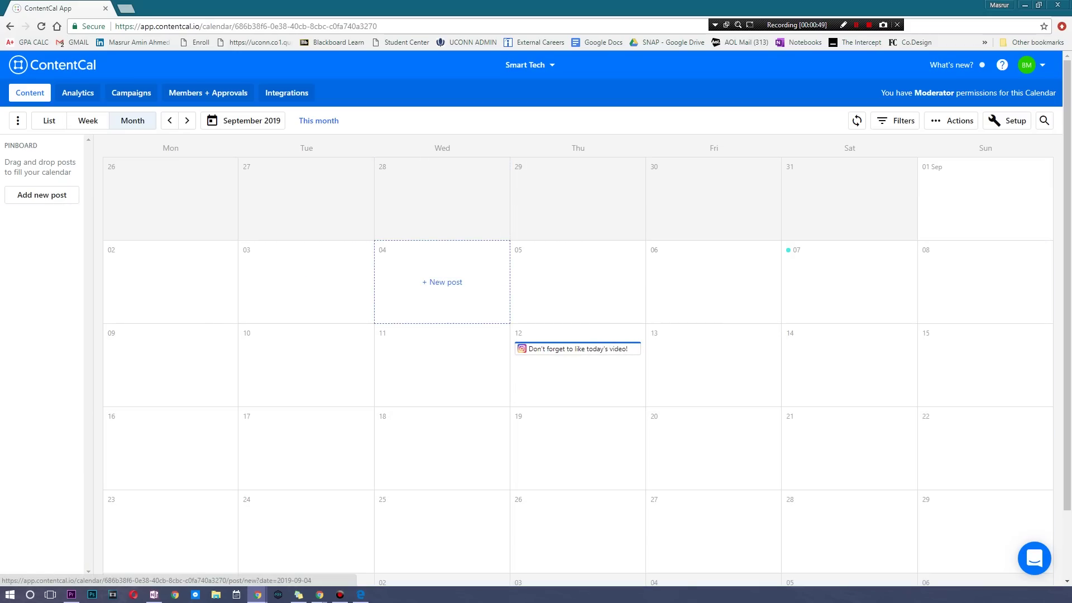
click(441, 282)
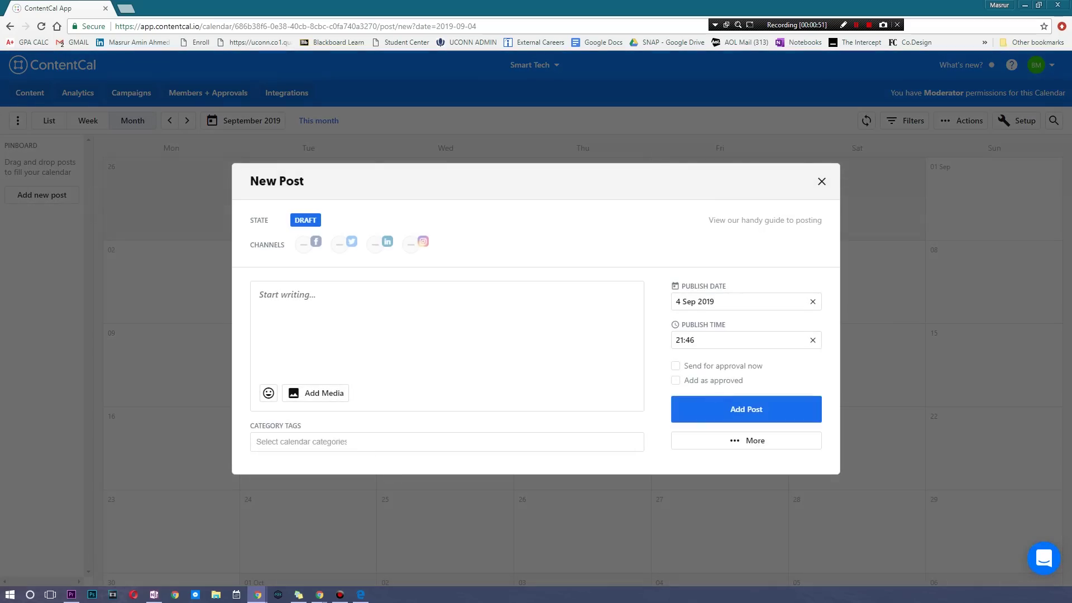
- Make it an Instagram-only post reading 'Check this out!'
click(303, 245)
click(338, 245)
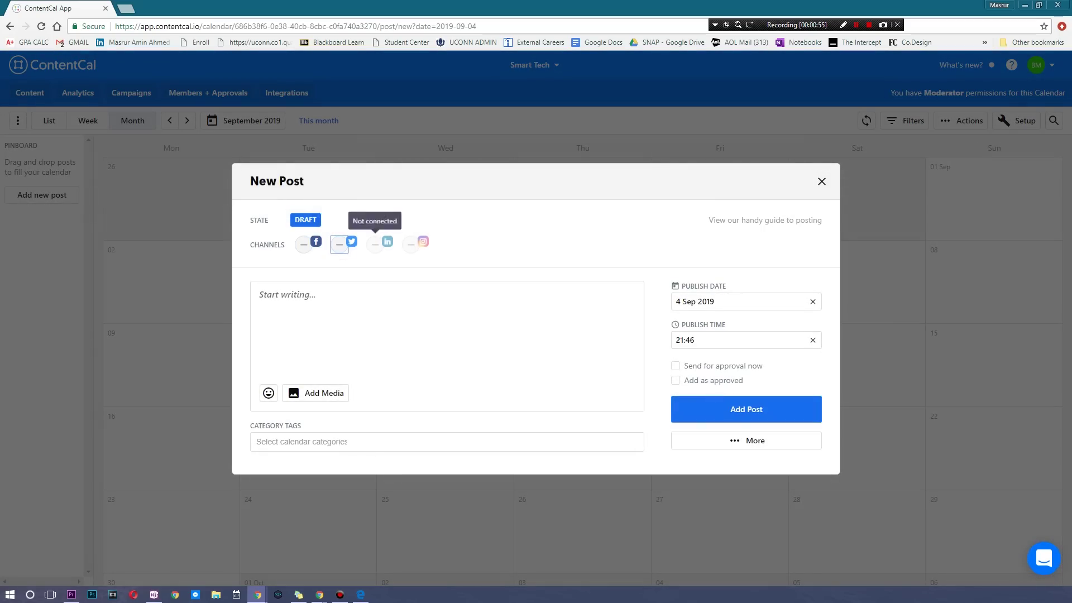
click(375, 245)
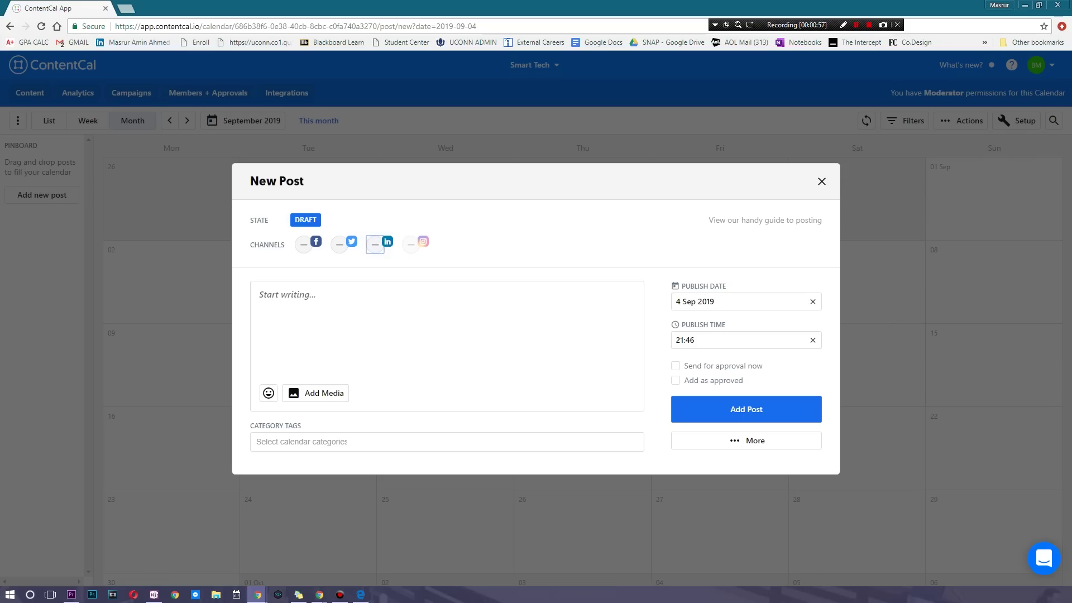
click(339, 243)
click(304, 243)
click(408, 244)
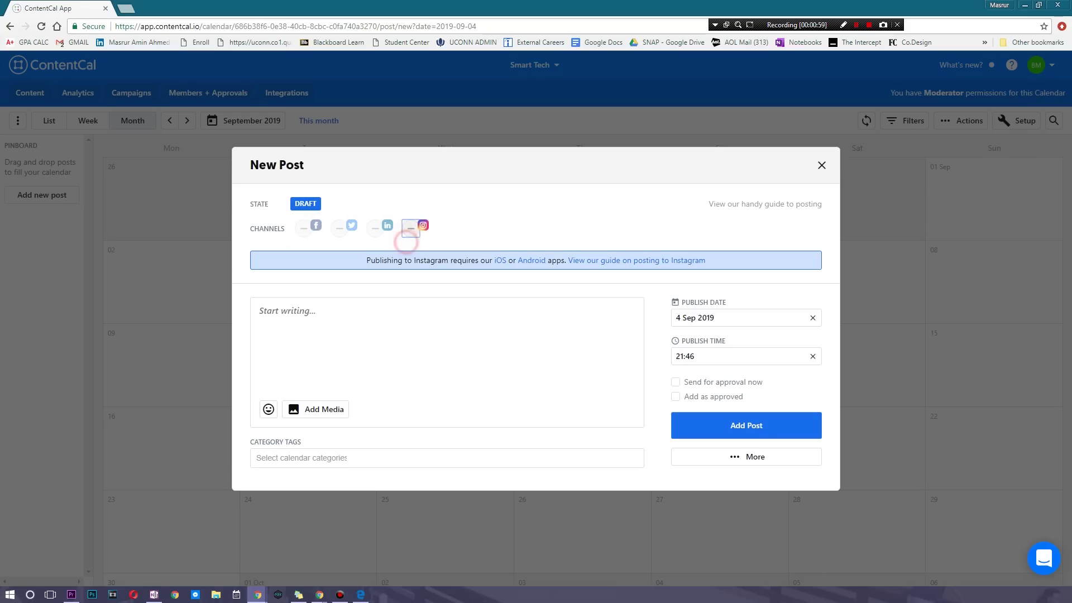
click(432, 353)
text(Check)
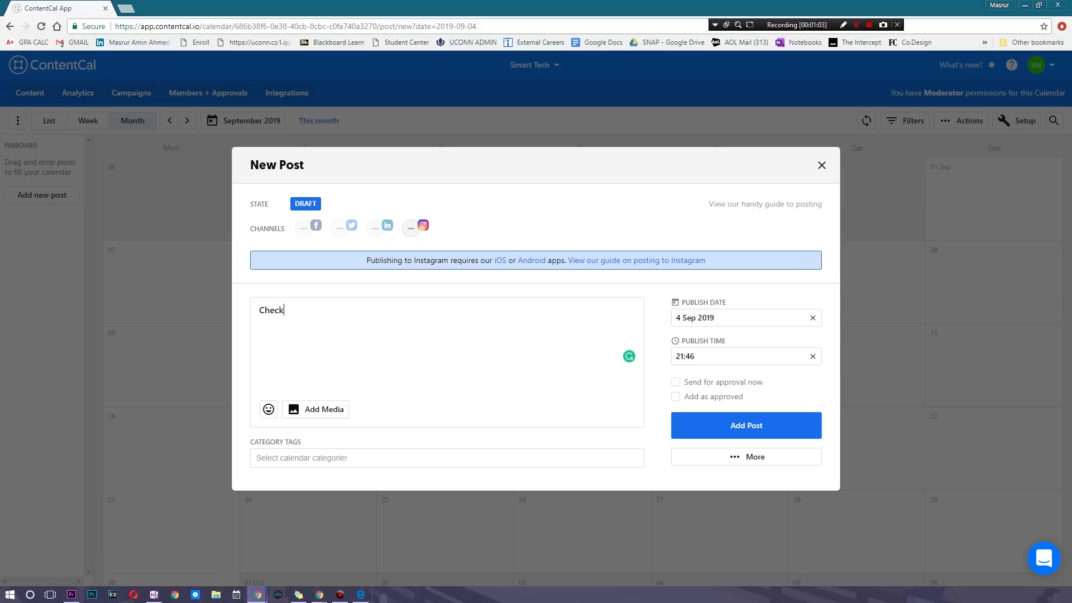
text( this out!)
- Schedule the post for 19 September 2019 at 21:46 and bring up the media upload dialog
click(725, 319)
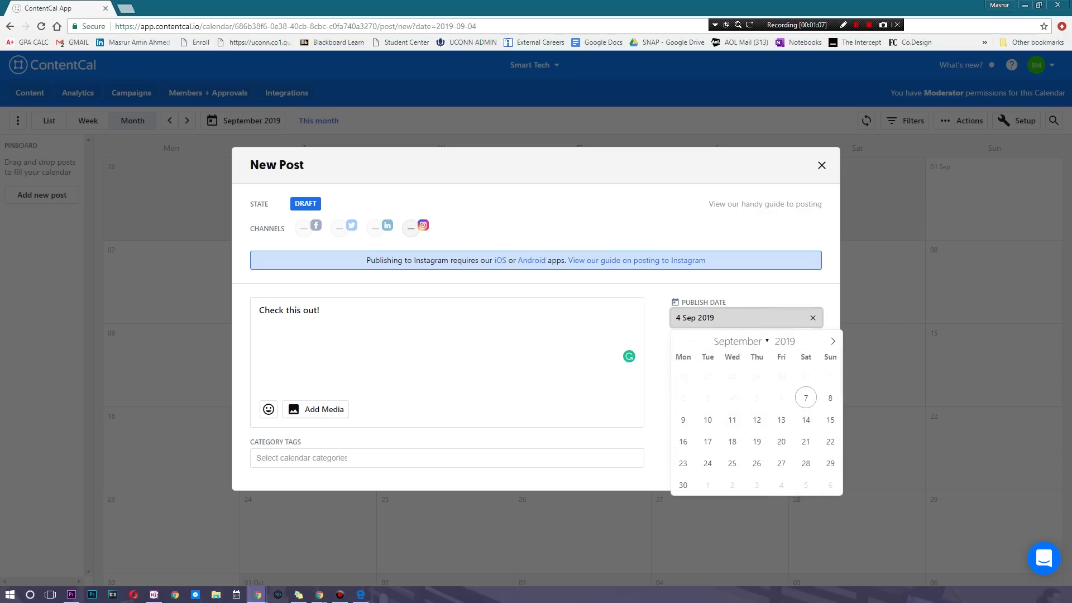
click(756, 441)
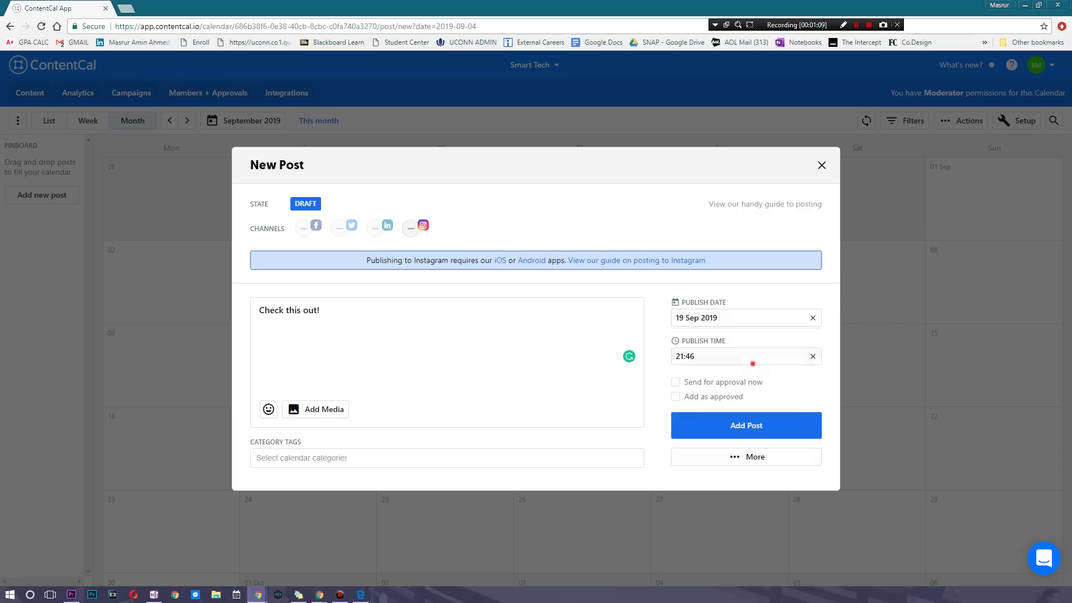
click(754, 360)
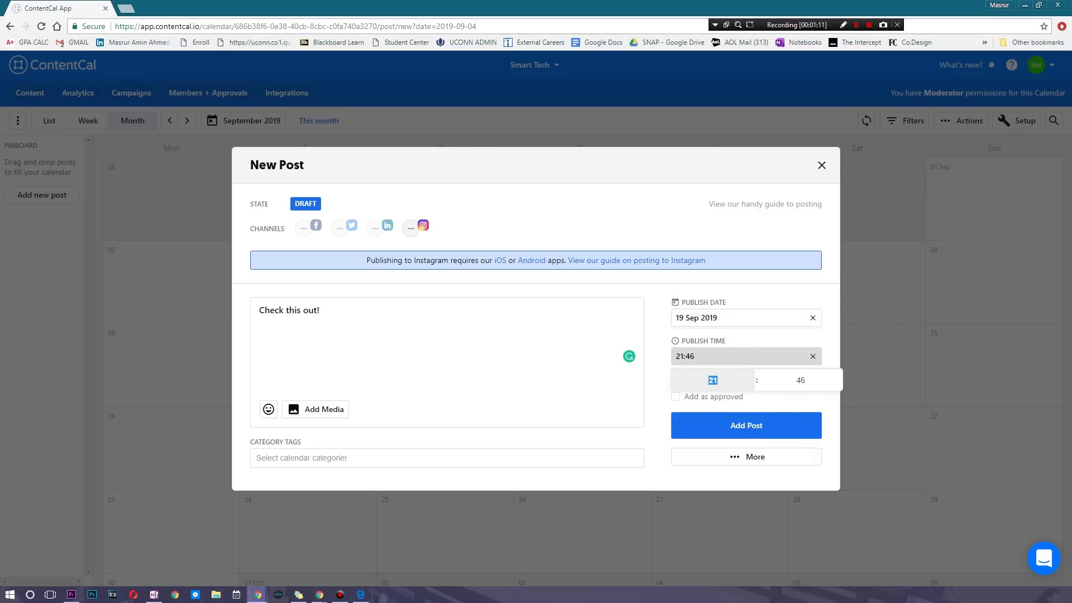
click(657, 339)
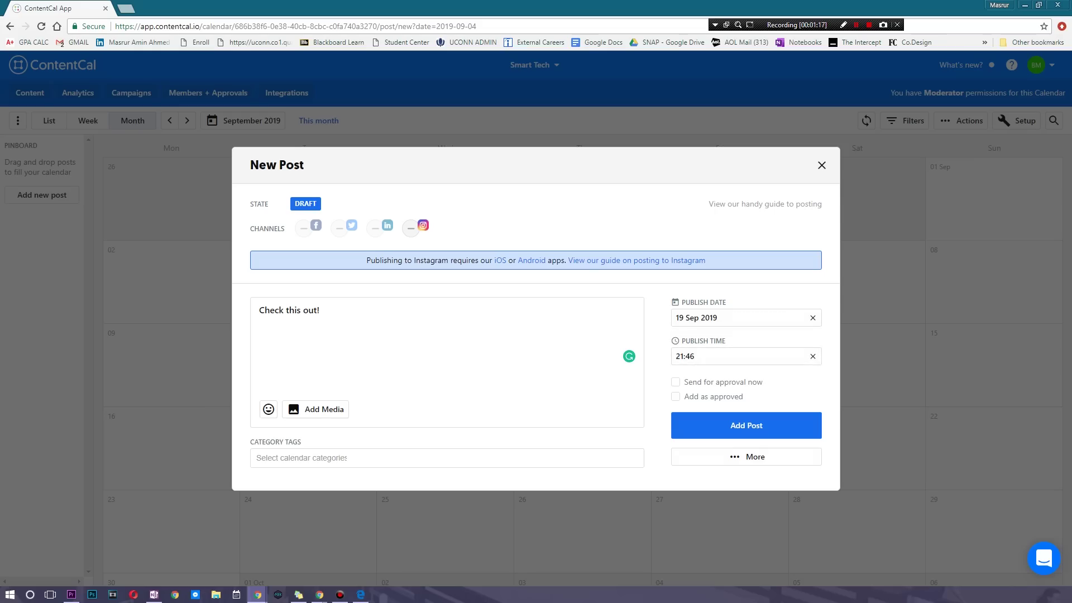
click(332, 409)
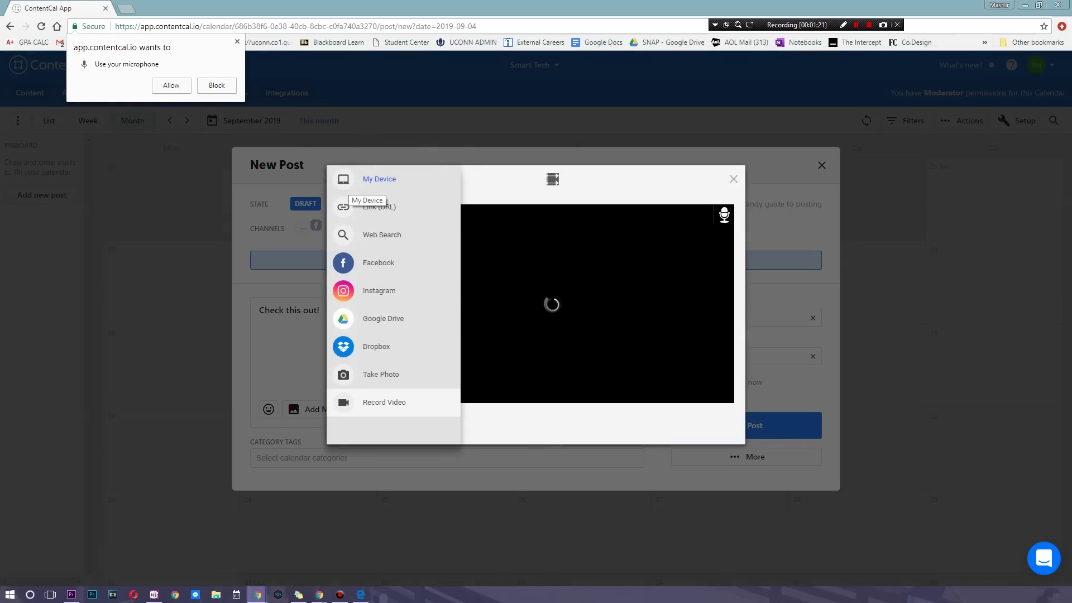
- Attach Blg surrr.jpg from the device and add the post to 19 September
click(229, 83)
click(343, 179)
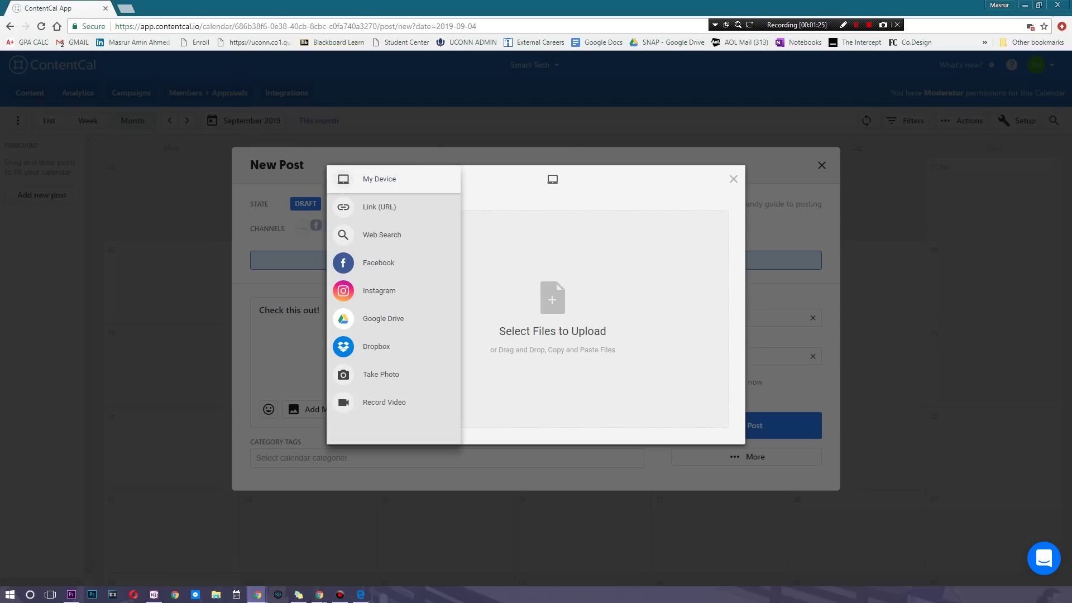
click(385, 205)
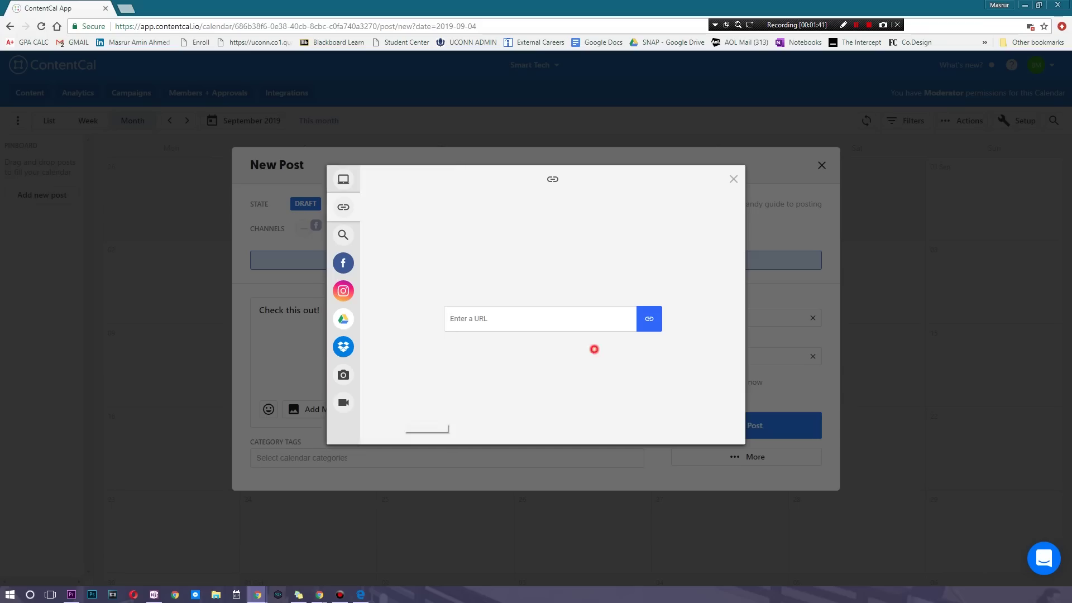
click(342, 179)
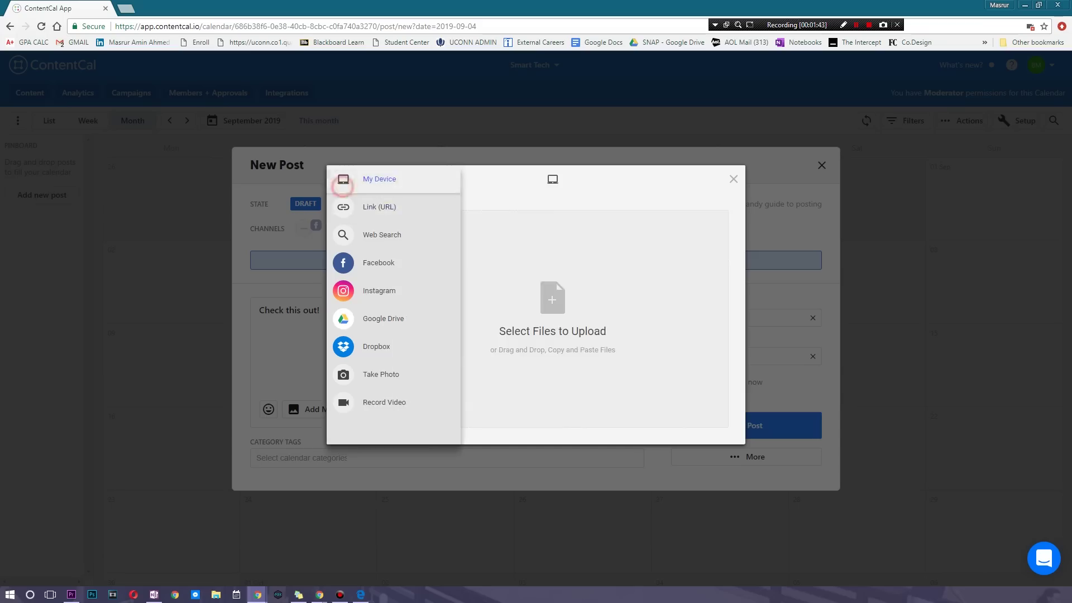
click(552, 318)
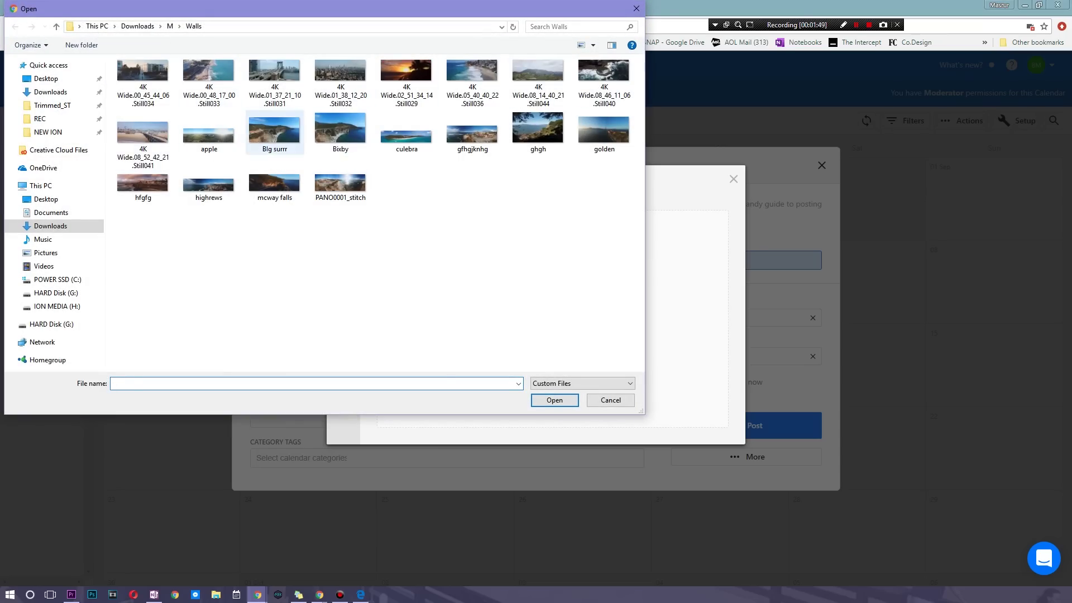
double_click(290, 125)
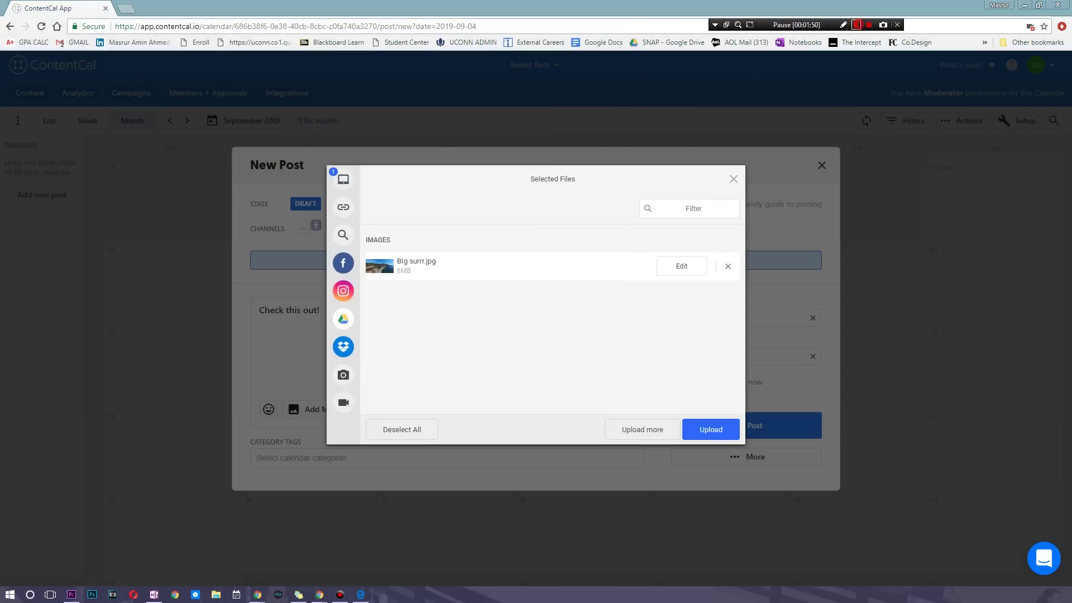
click(711, 429)
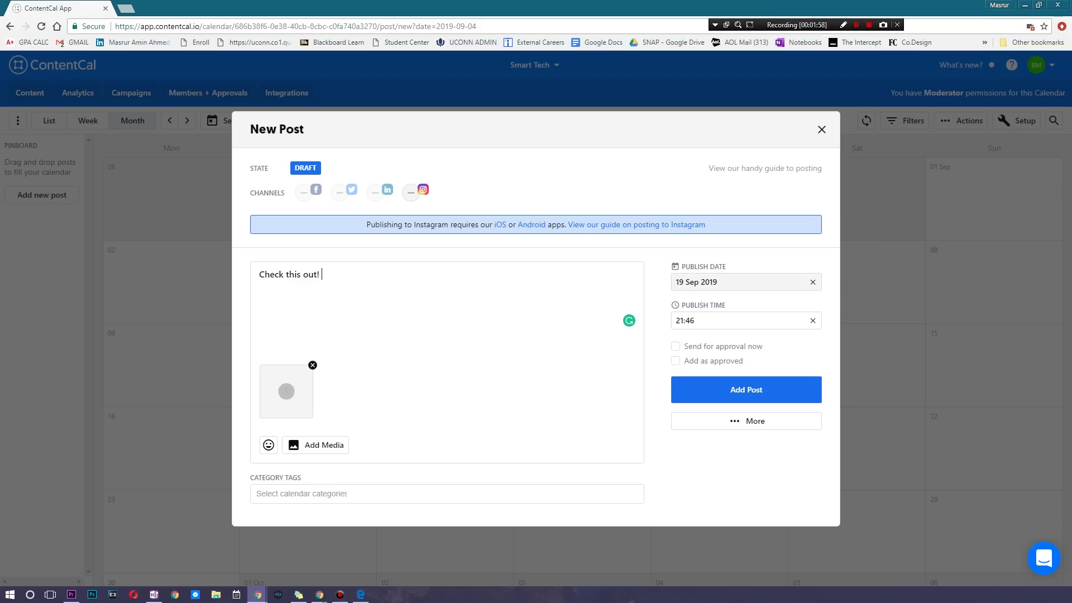
click(746, 389)
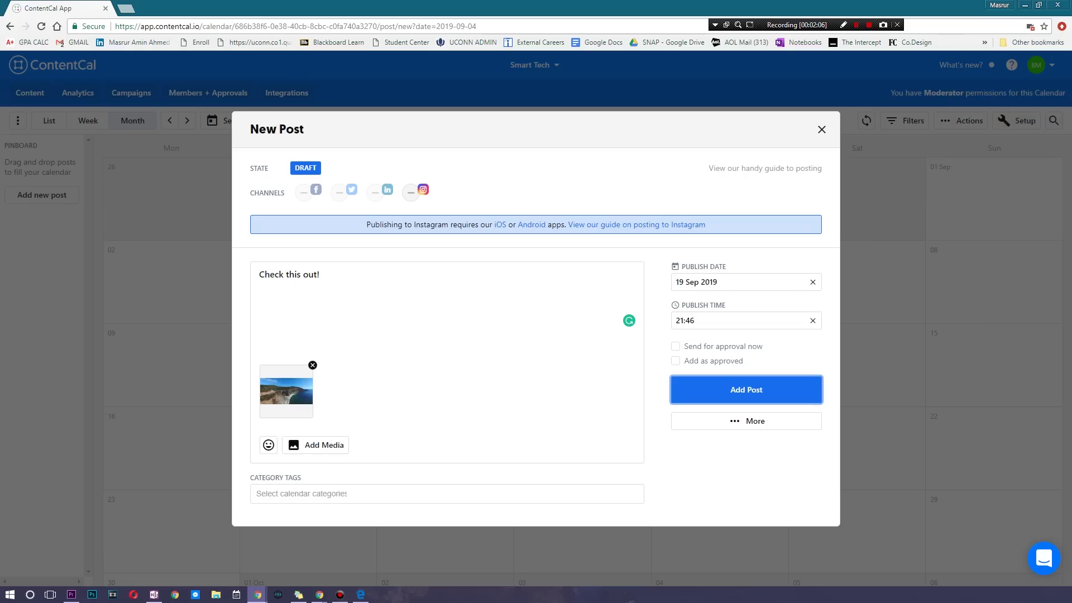
click(746, 389)
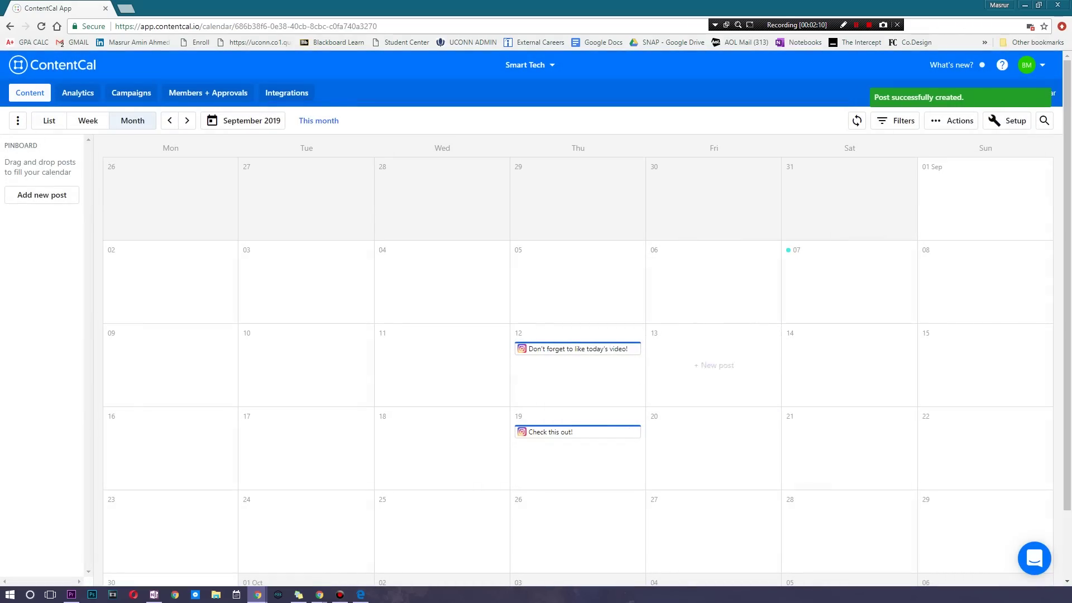
- Start a Twitter post on 5 September reading 'This is a tweet!'
click(577, 282)
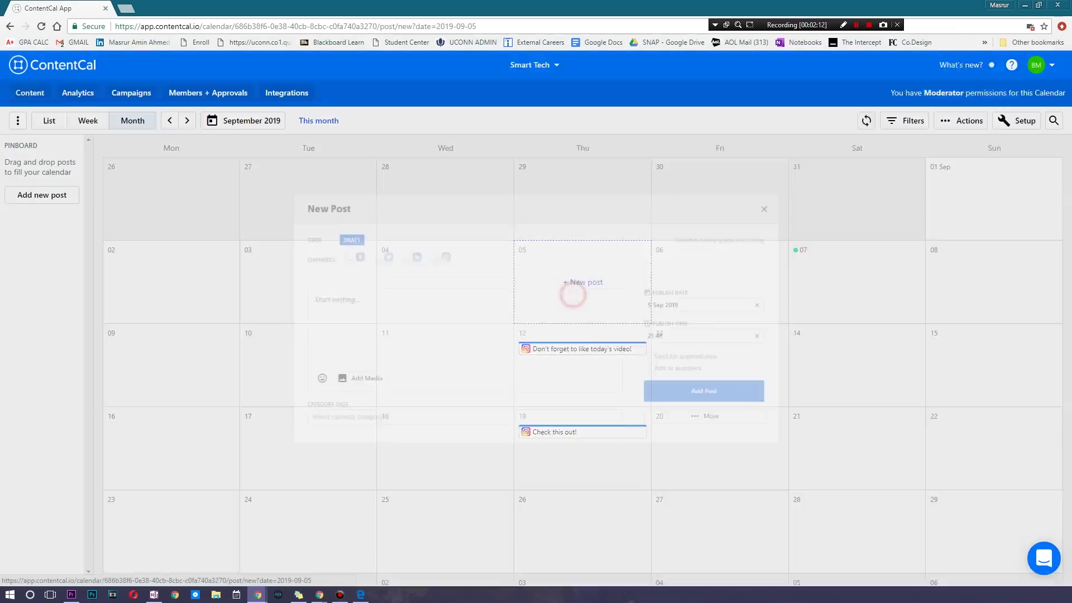
drag(347, 242, 340, 245)
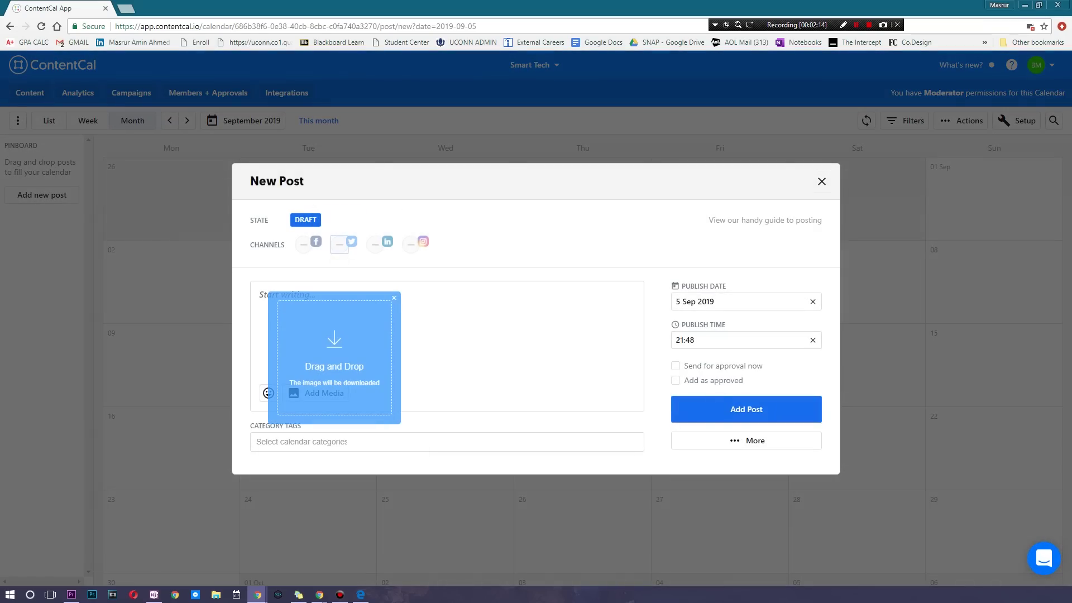
click(473, 310)
click(339, 242)
click(474, 350)
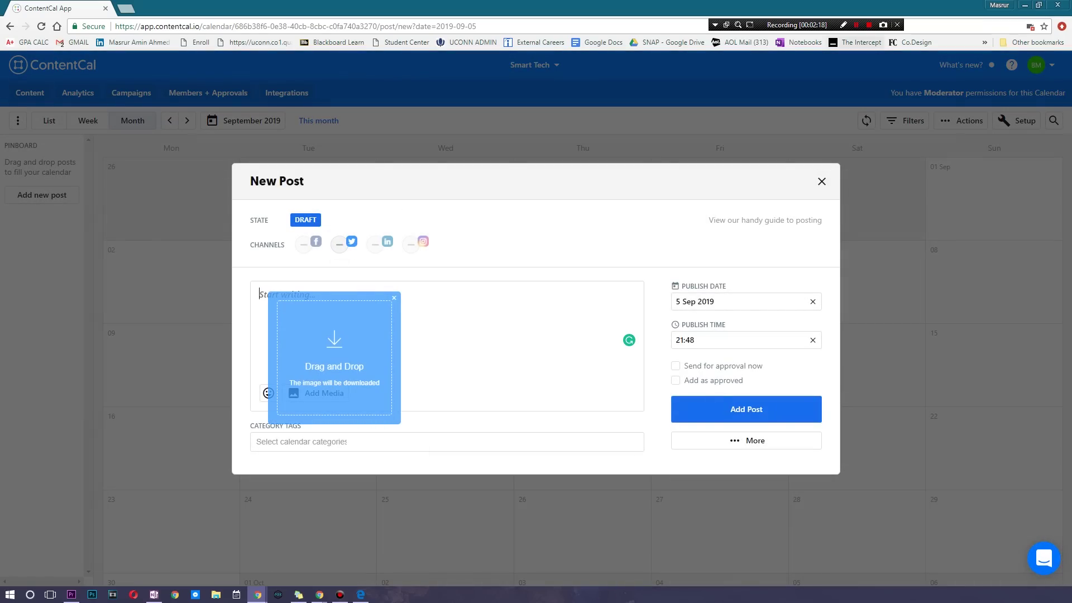
click(481, 337)
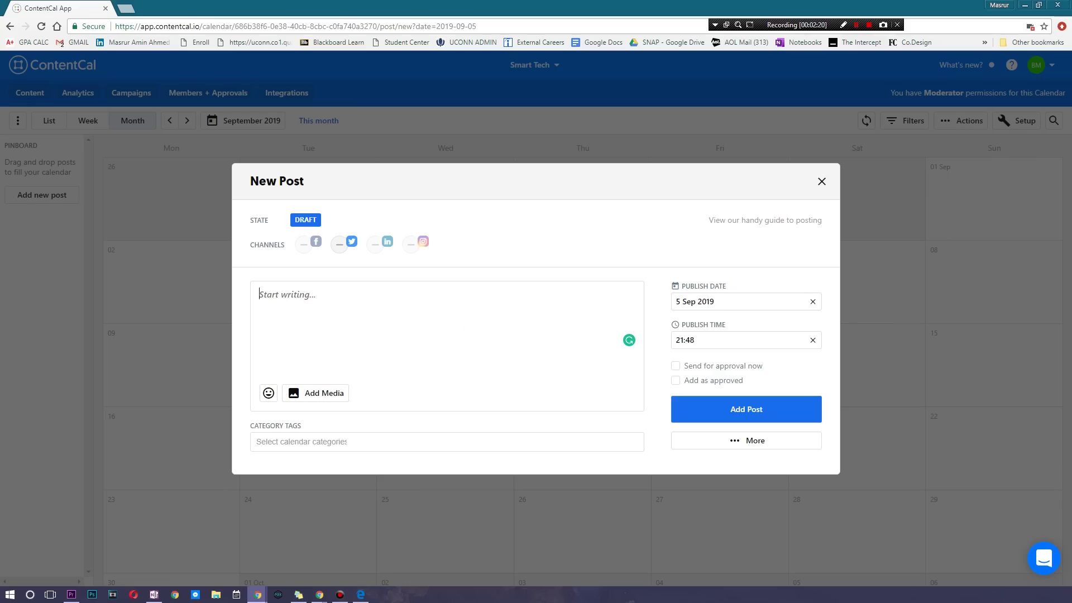
text(This is a tweet!)
- Set the tweet's publish date to 14 September at 21:33, with no category tag
click(732, 300)
click(806, 402)
click(749, 342)
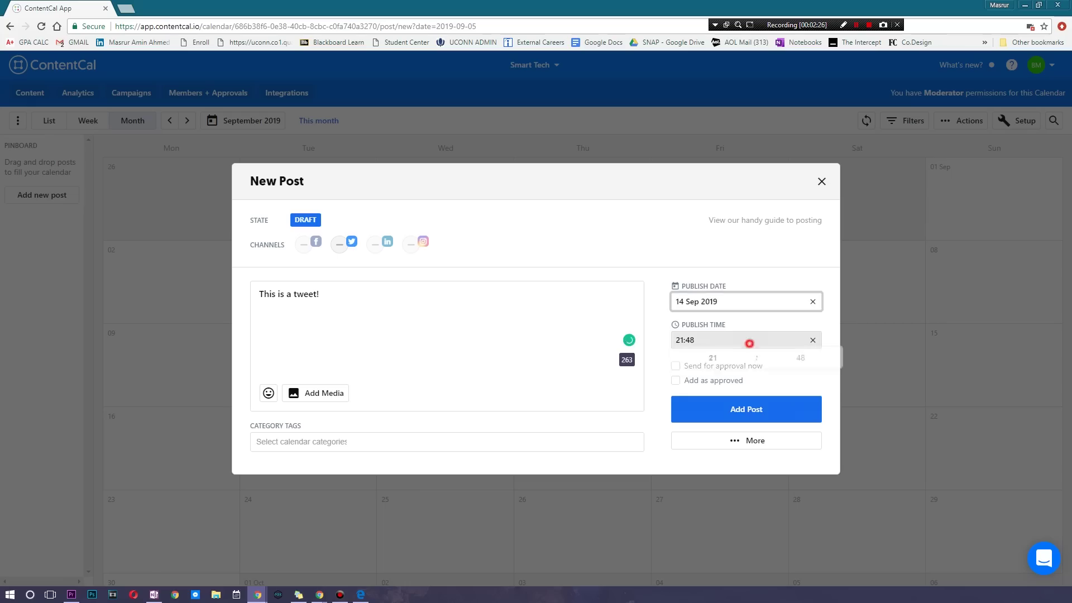
scroll(801, 363, down, 3)
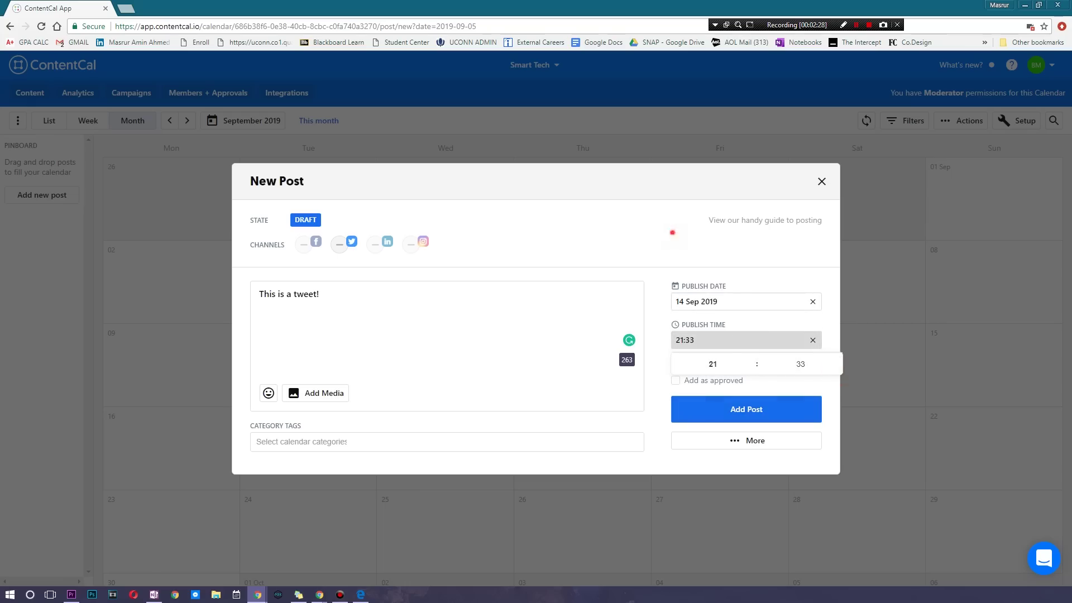
key(Escape)
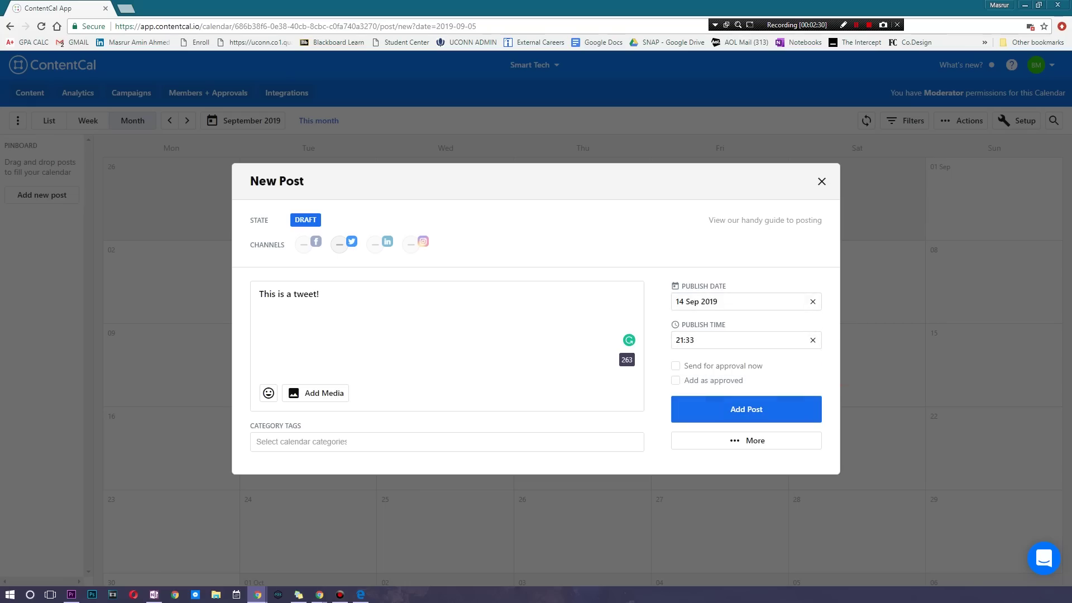
click(311, 442)
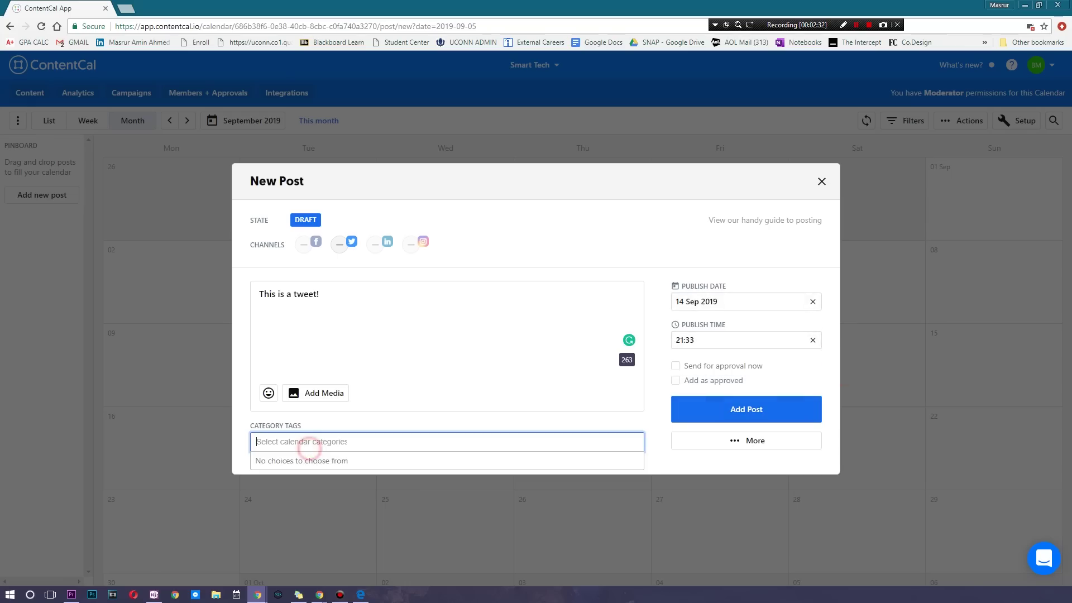
click(385, 426)
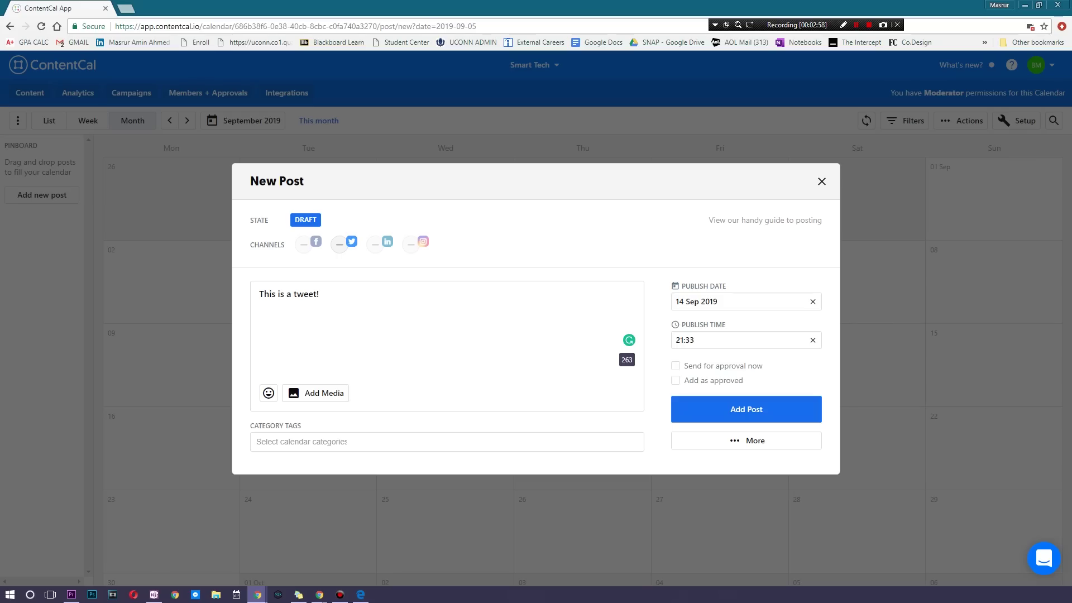
- Mark the tweet as approved and add it to the calendar
click(718, 379)
click(718, 380)
click(781, 357)
click(717, 379)
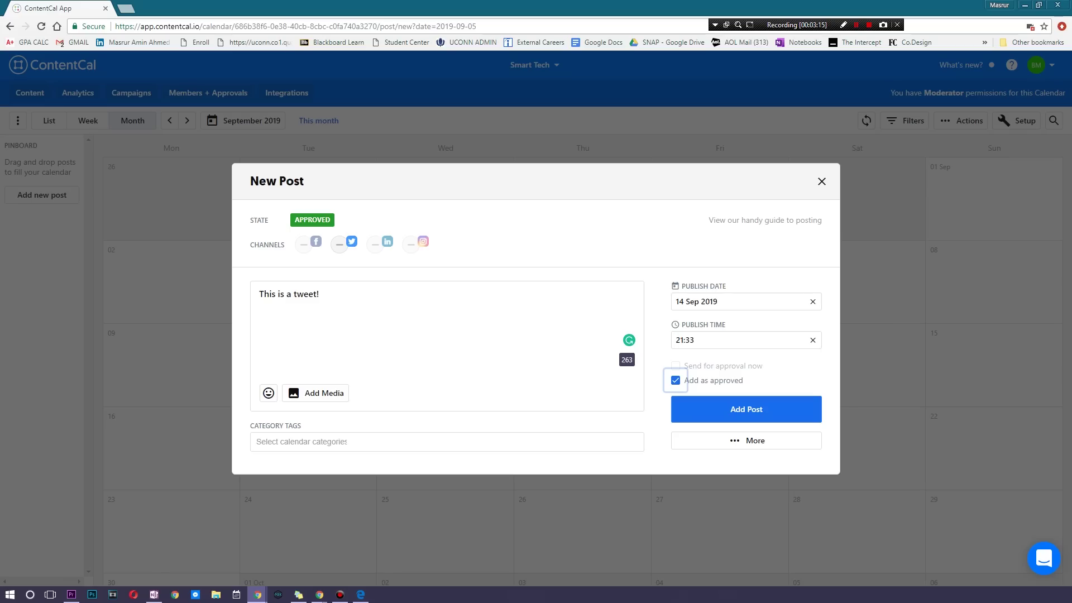
click(748, 409)
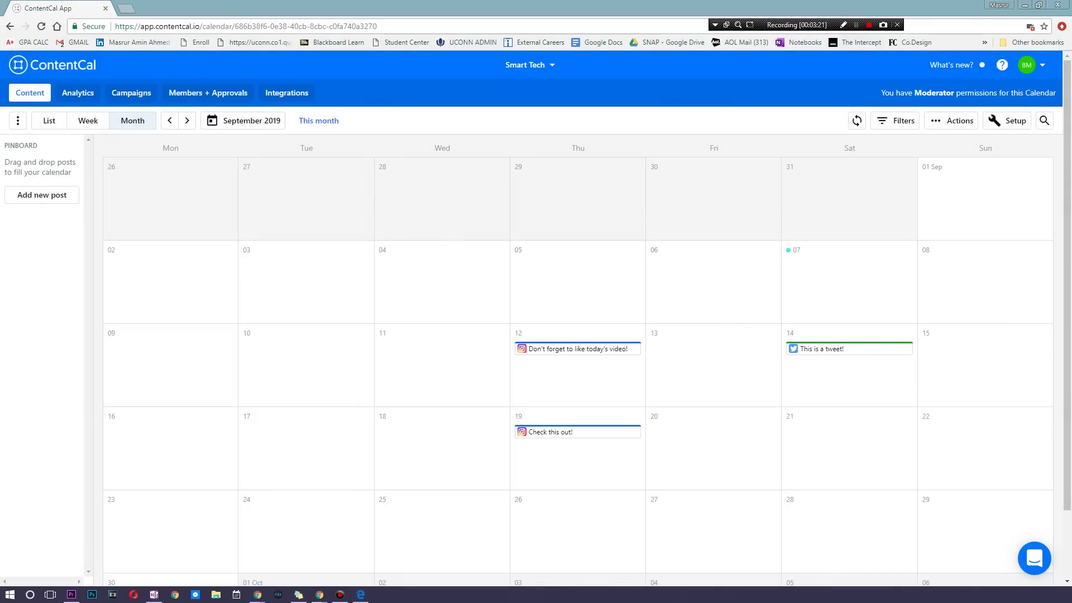
- Move the tweet to 11 Sep and 'Check this out!' to 12 Sep, then approve the video reminder post
click(761, 84)
drag(577, 435, 564, 350)
click(578, 347)
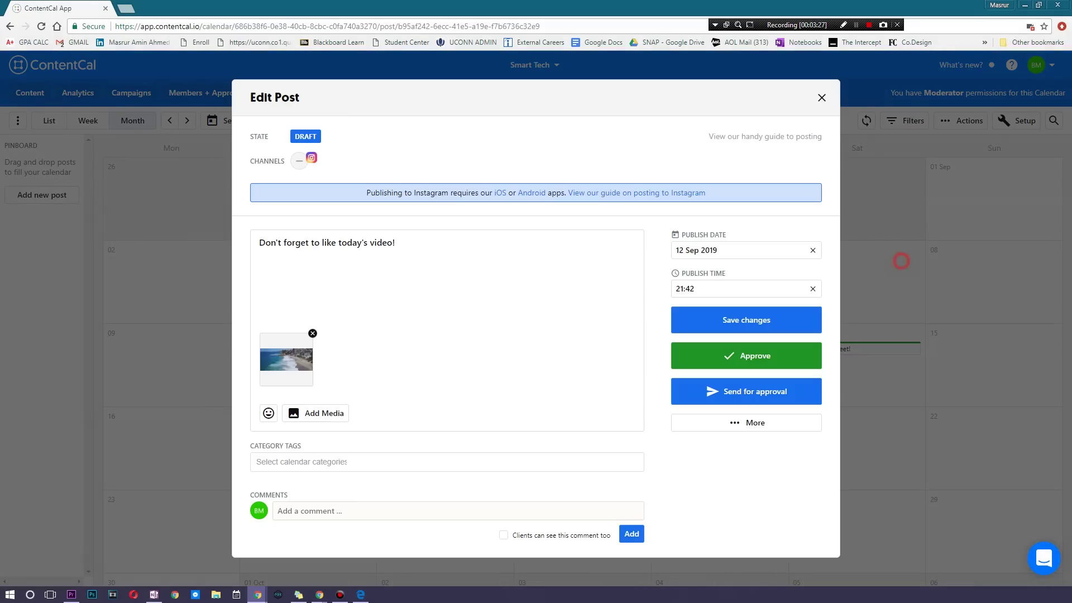
key(Escape)
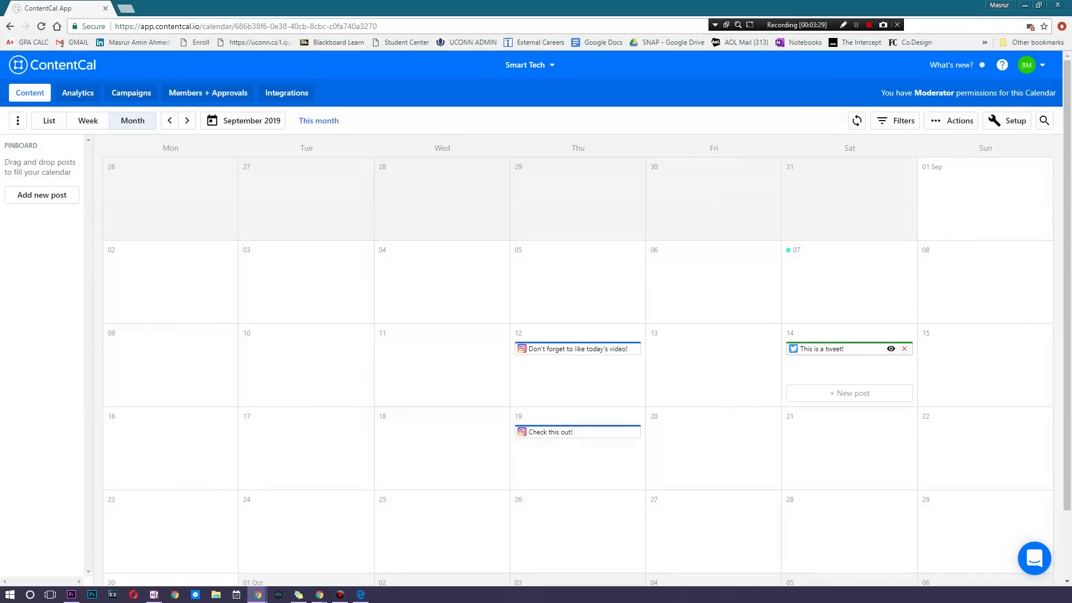
drag(864, 347, 581, 363)
drag(583, 432, 580, 386)
drag(564, 349, 480, 350)
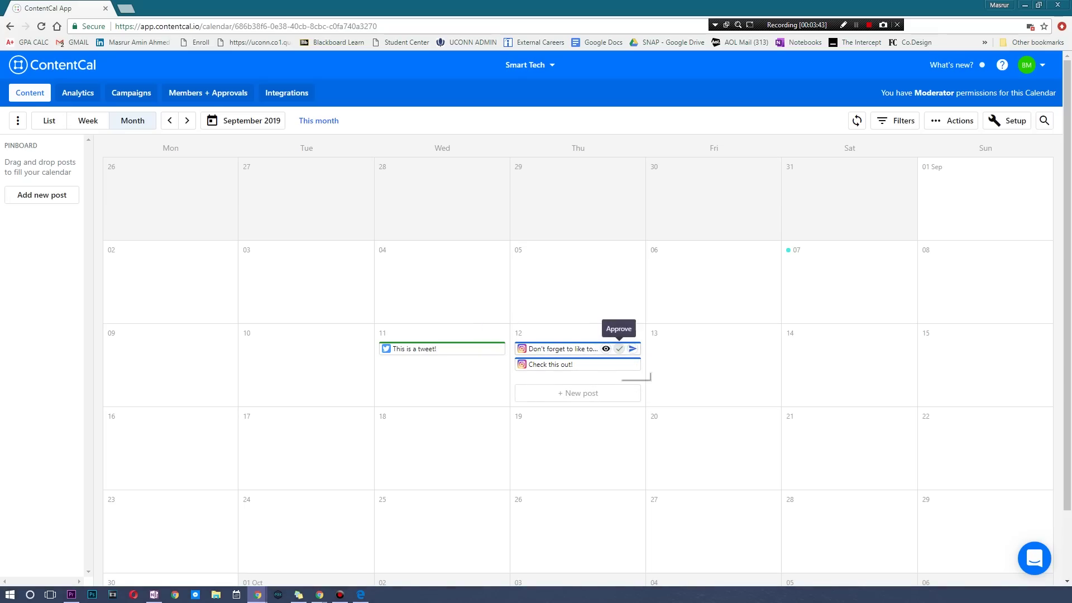
click(619, 364)
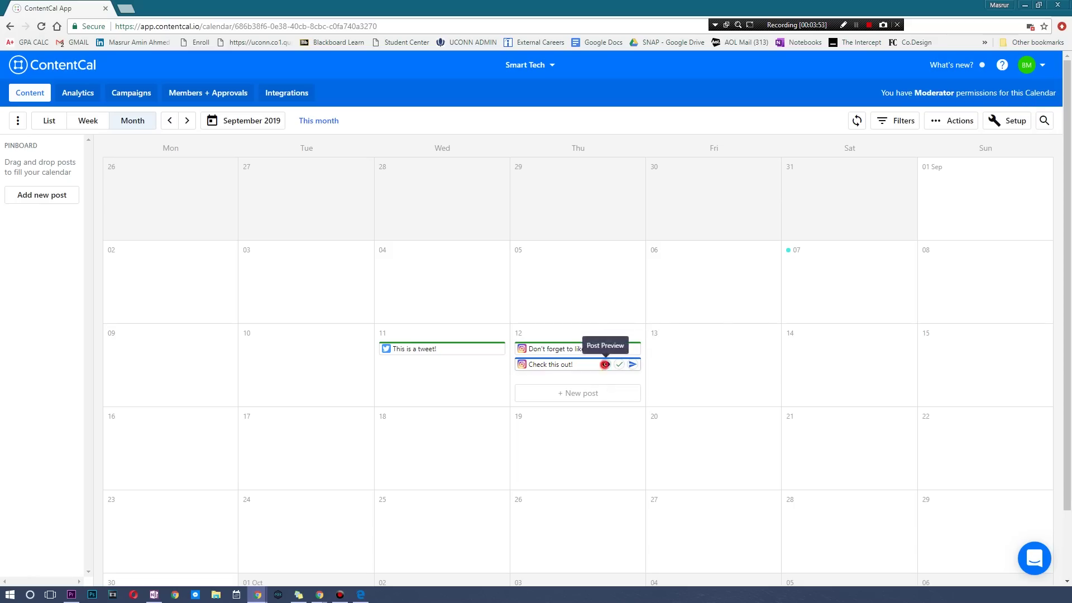
click(606, 364)
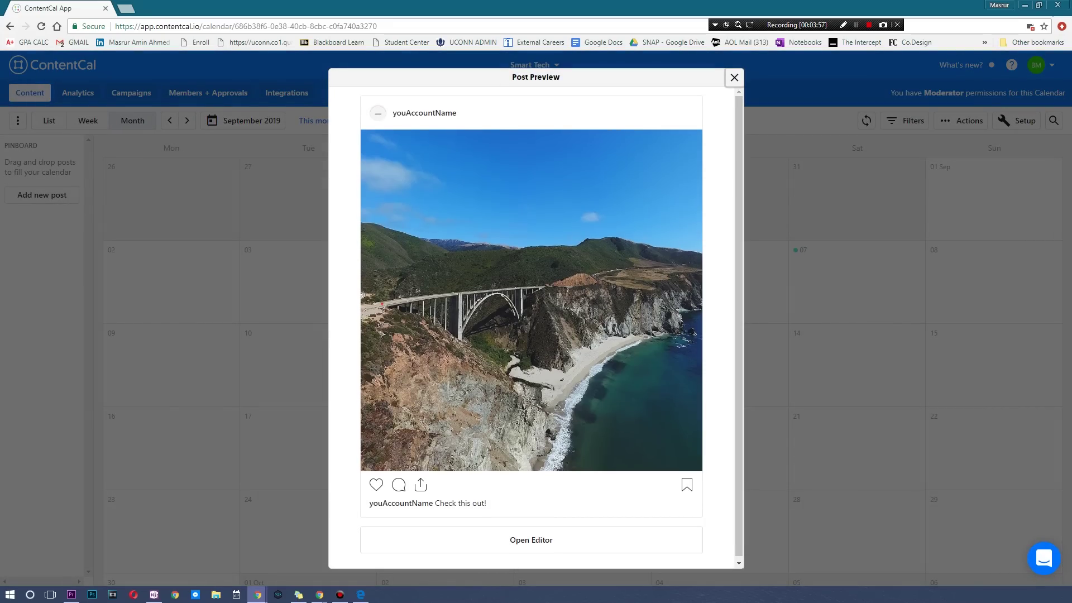
scroll(531, 537, down, 1)
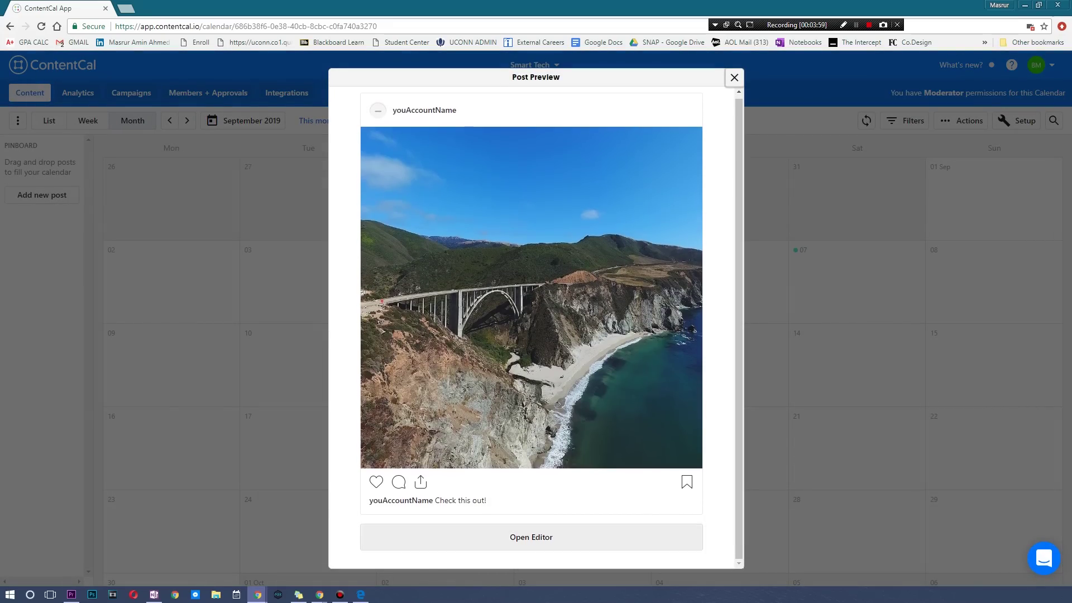
mouse_move(491, 500)
mouse_down()
mouse_move(434, 501)
mouse_move(478, 501)
mouse_up()
click(426, 504)
click(478, 500)
scroll(531, 324, up, 1)
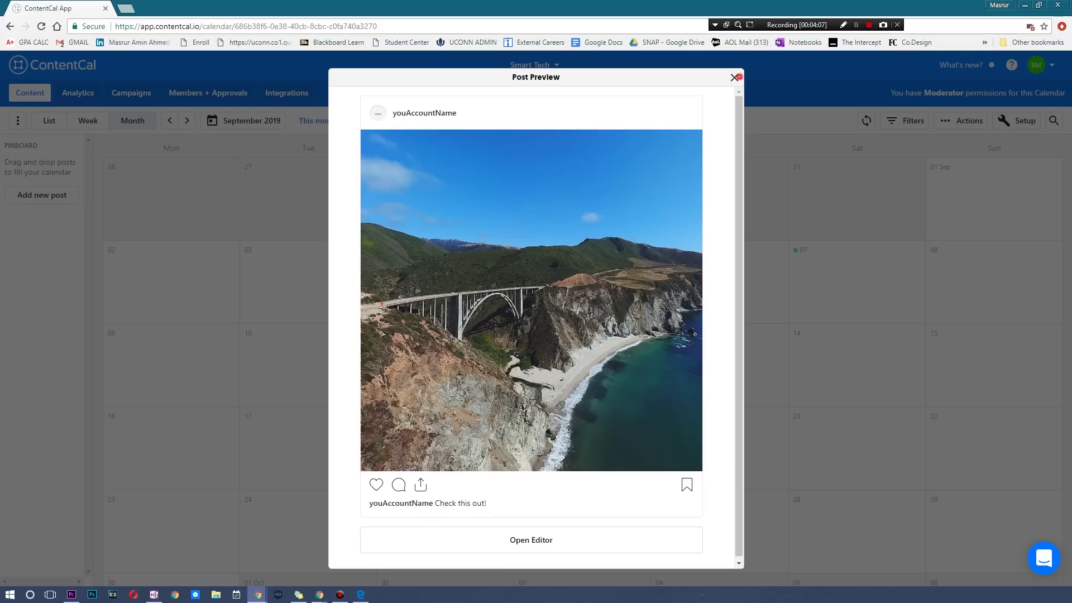
click(734, 77)
click(484, 348)
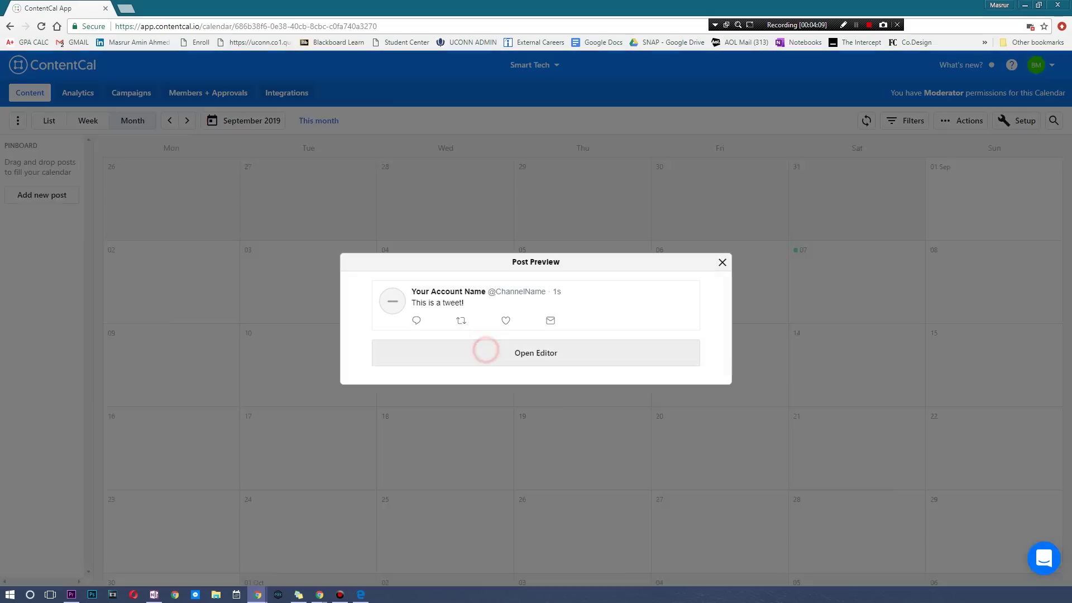
click(722, 262)
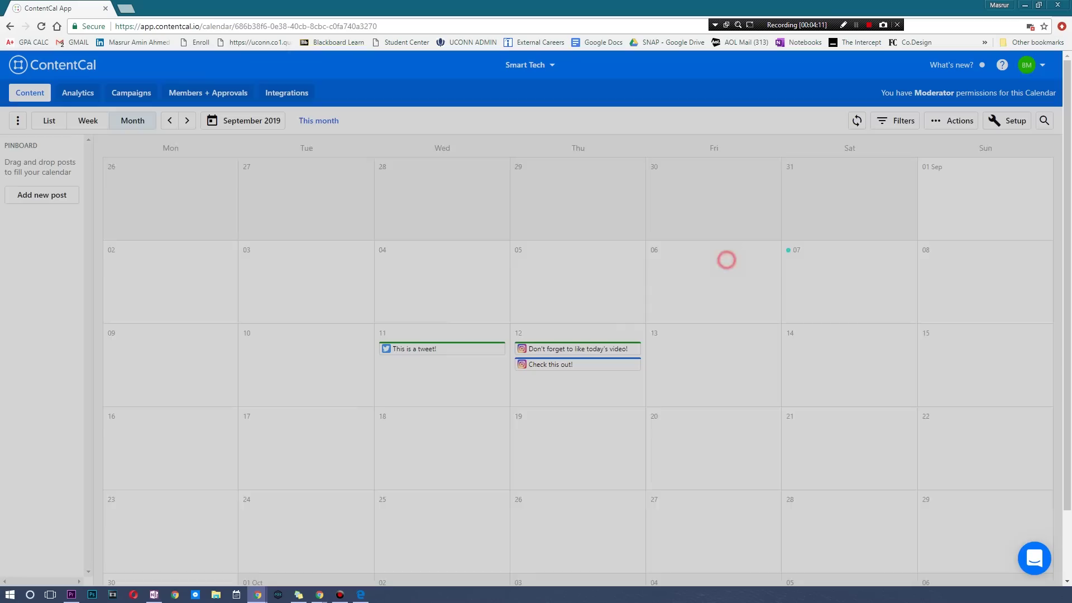
click(618, 348)
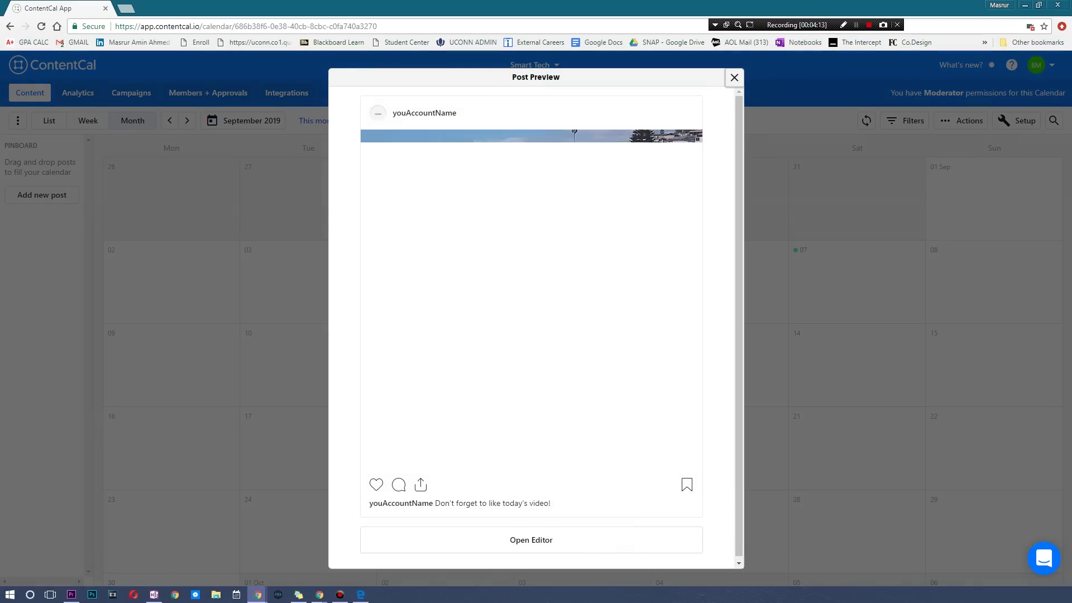
click(734, 77)
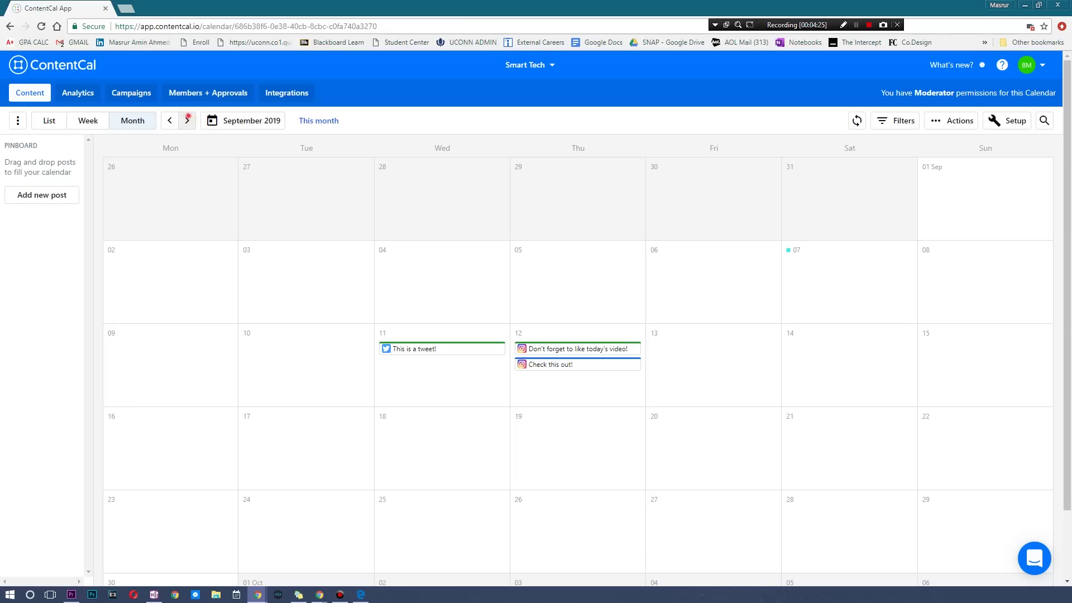
click(187, 120)
click(188, 119)
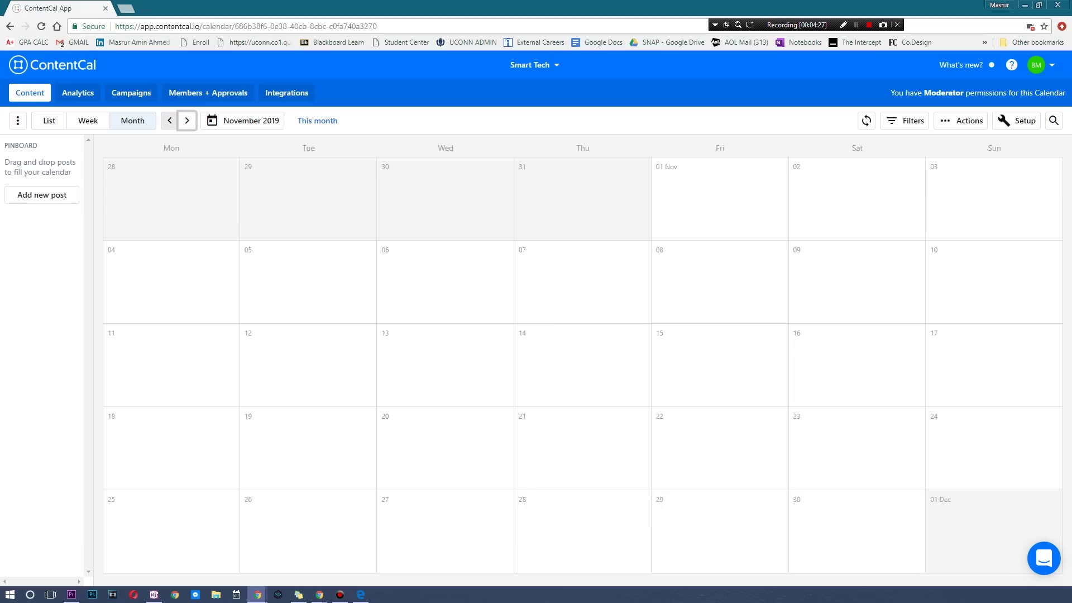
- In the 7–13 September week view, move the 21:46 'Check this out!' post from Thu 12 to Tue 10
click(169, 121)
click(170, 121)
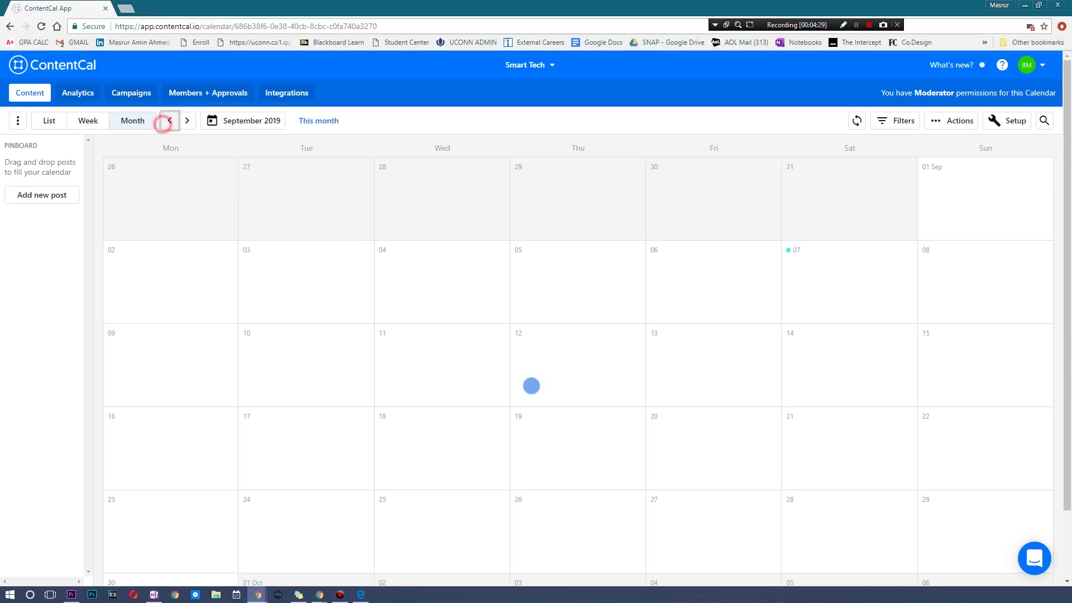
click(88, 121)
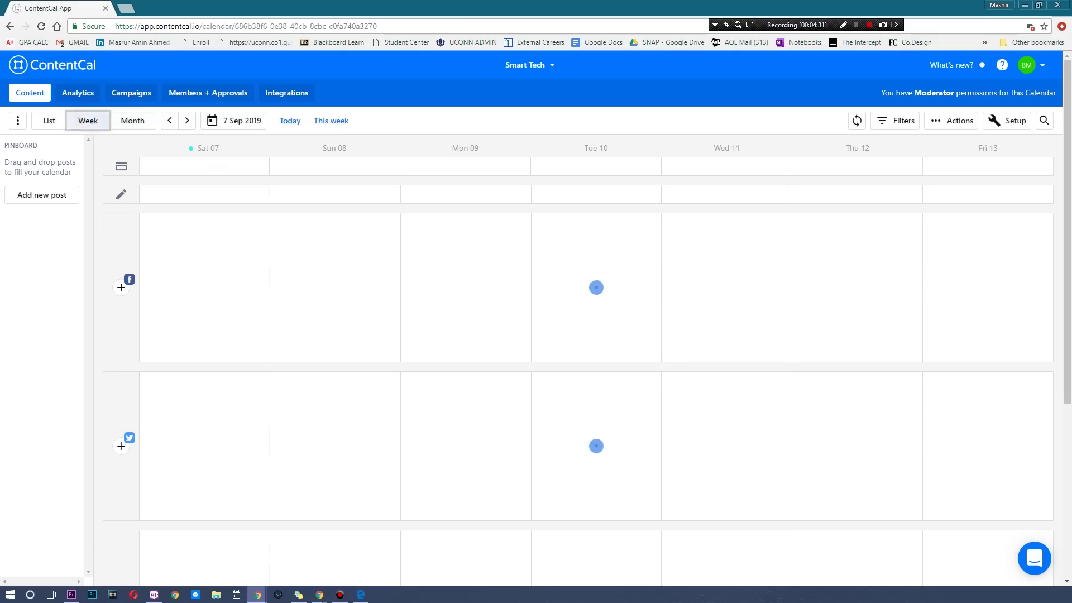
scroll(726, 329, down, 5)
scroll(857, 296, up, 5)
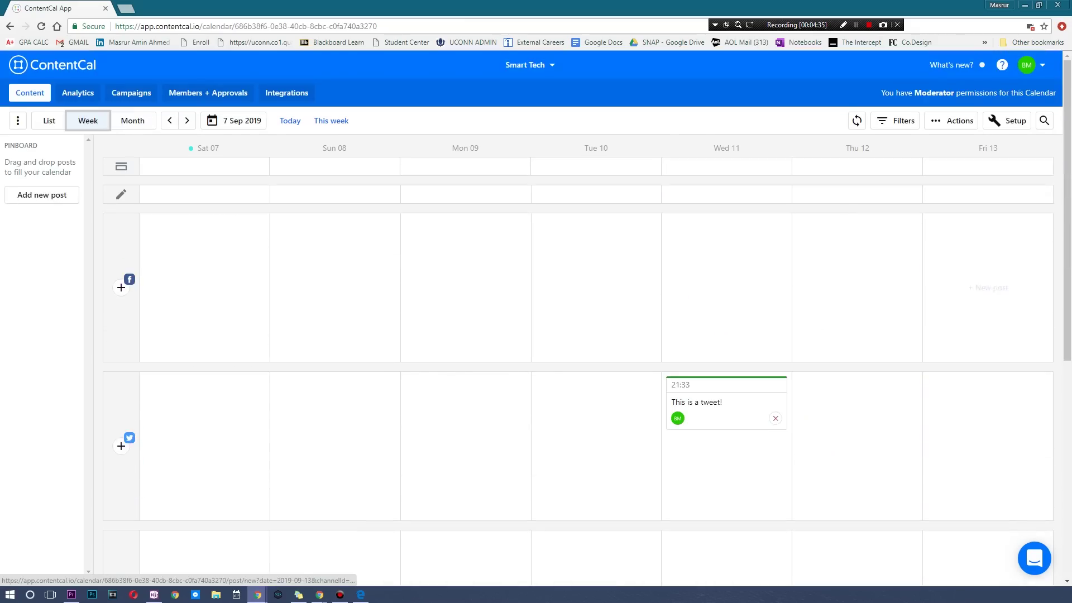
triple_click(720, 147)
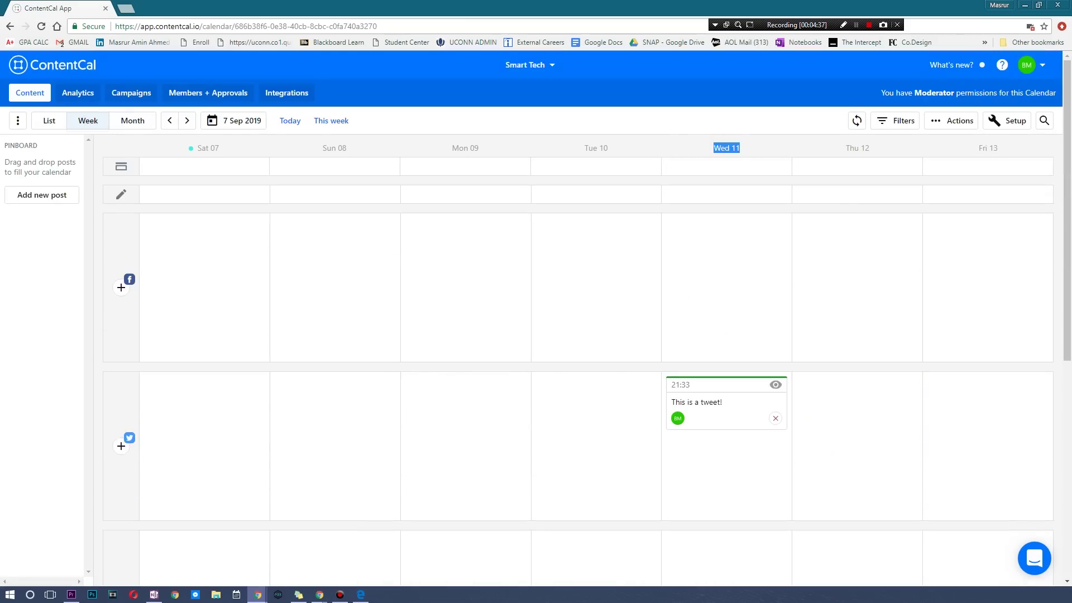
scroll(725, 424, down, 1)
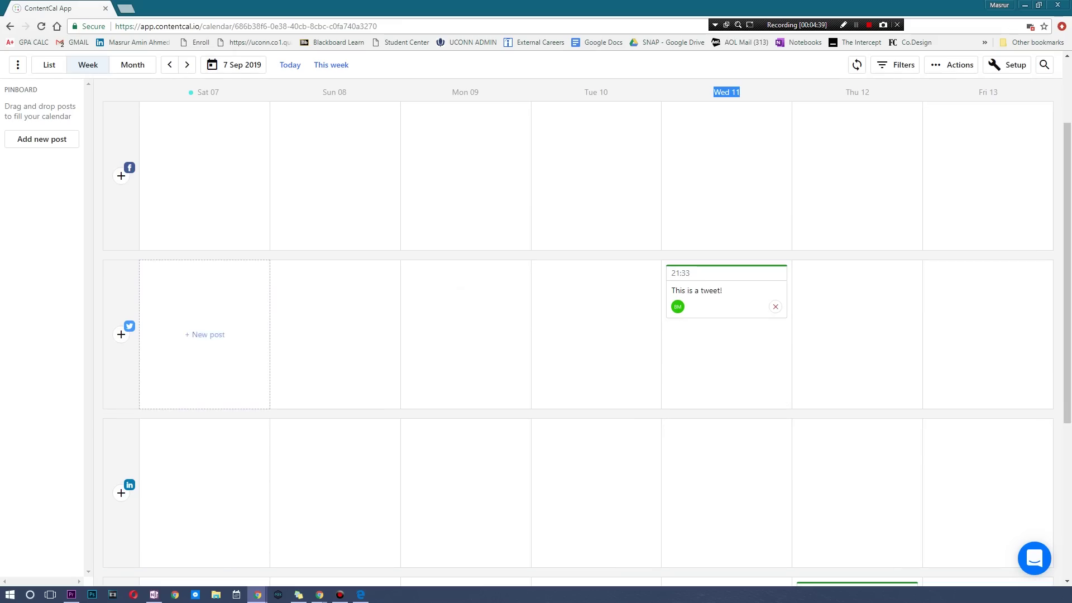
scroll(466, 223, up, 1)
scroll(725, 326, down, 4)
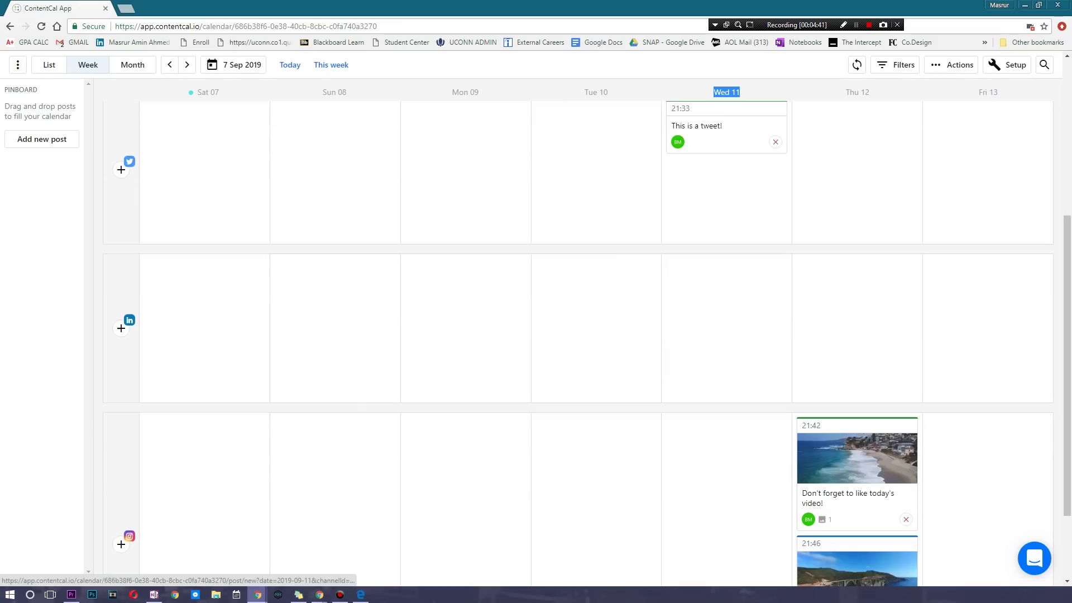
scroll(725, 325, down, 2)
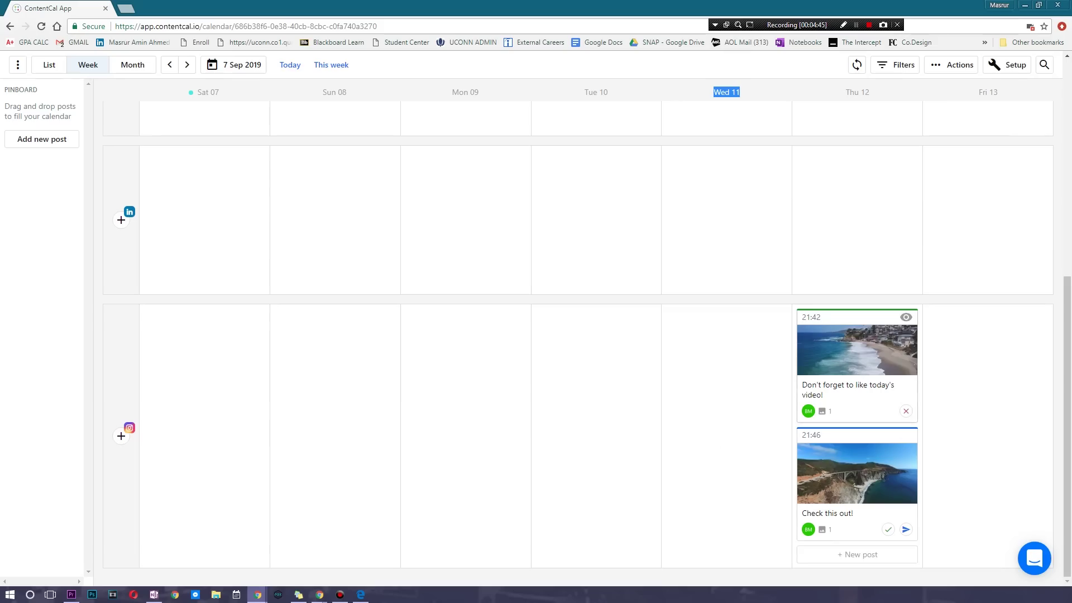
drag(867, 468, 596, 447)
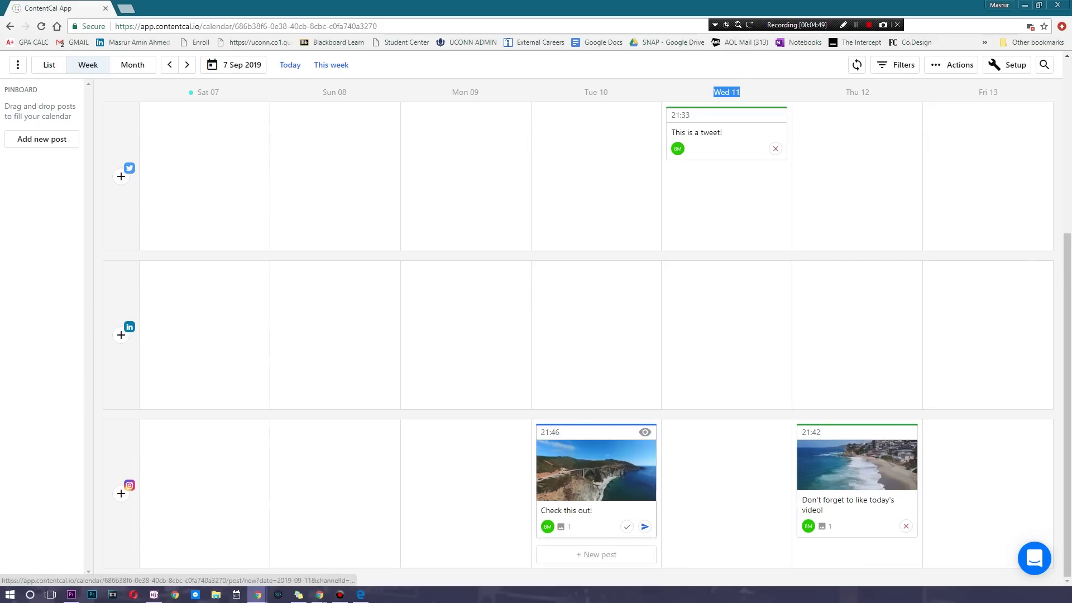
scroll(559, 335, up, 5)
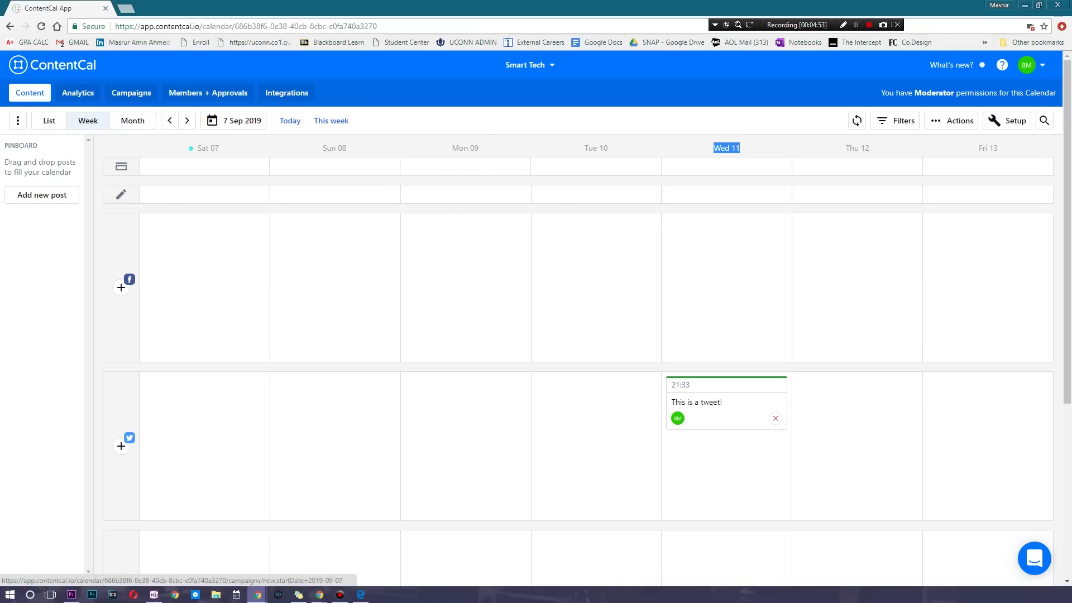
- Start an unscheduled Instagram post and upload the culebra.jpg photo to it
click(53, 194)
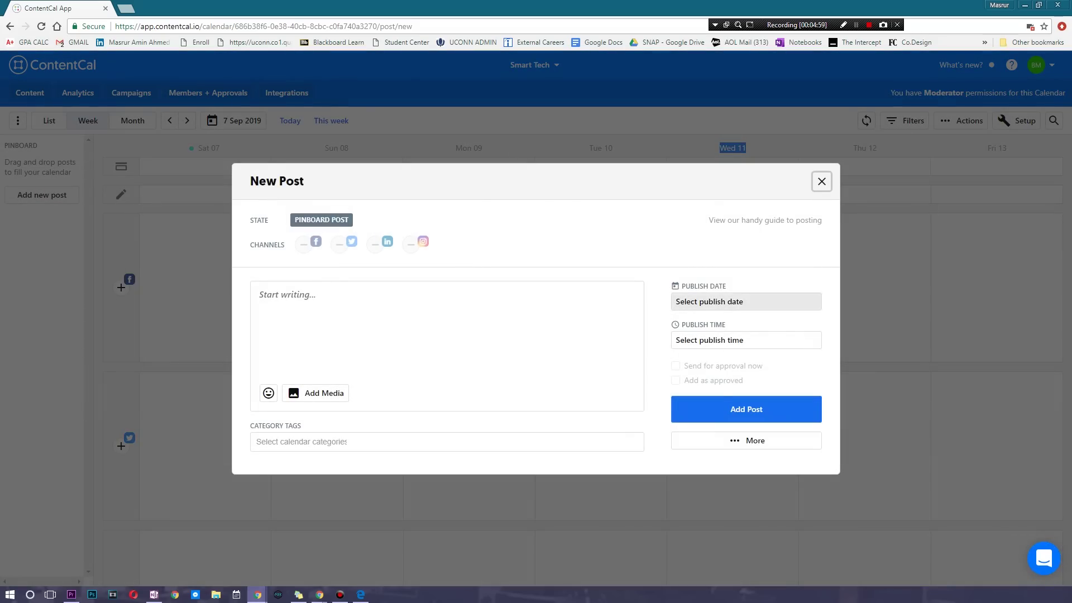
click(412, 241)
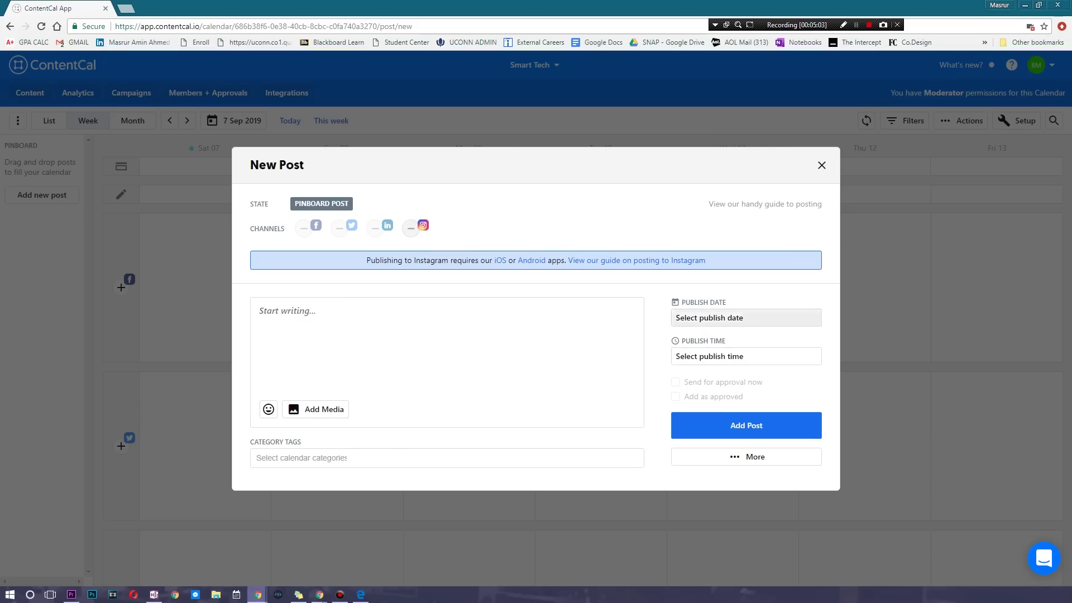
click(371, 321)
click(316, 409)
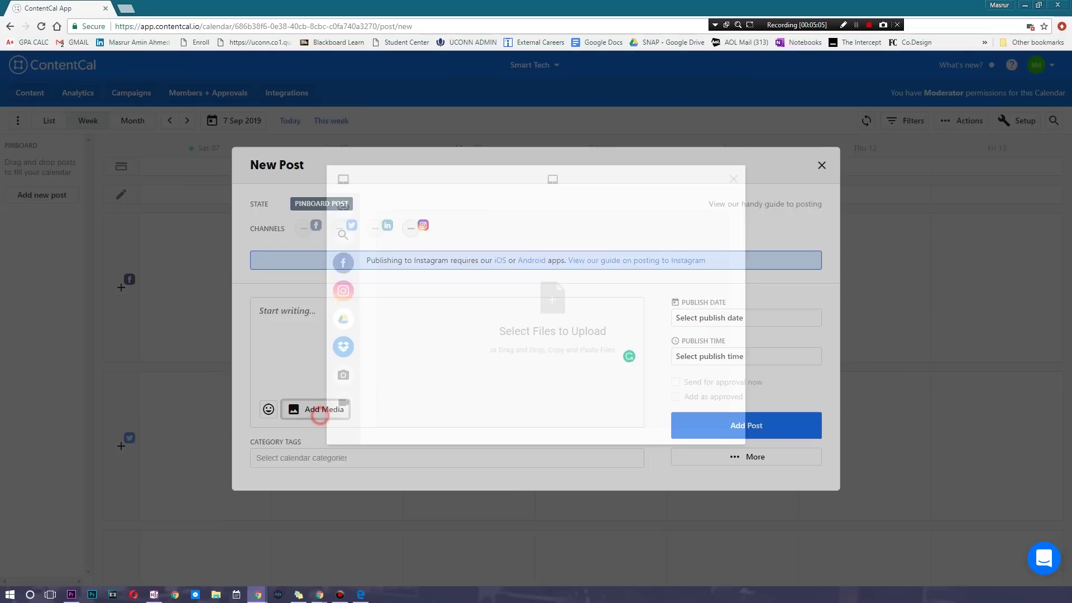
click(553, 296)
double_click(413, 143)
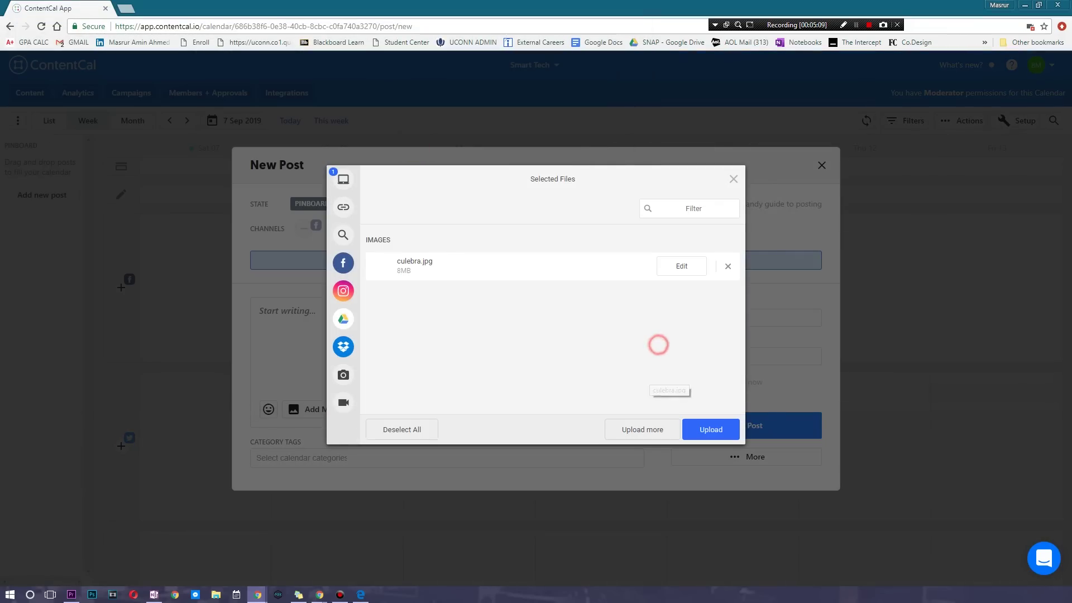
click(728, 428)
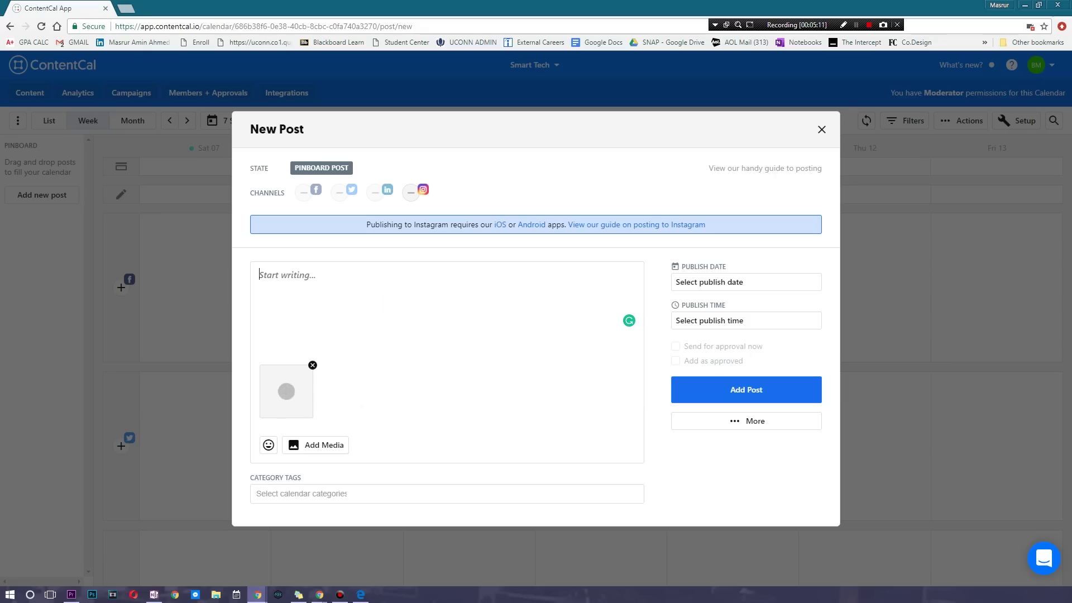
- Caption it 'My favorite island :)' and save it to the Pinboard
text(My favorite island :))
click(745, 389)
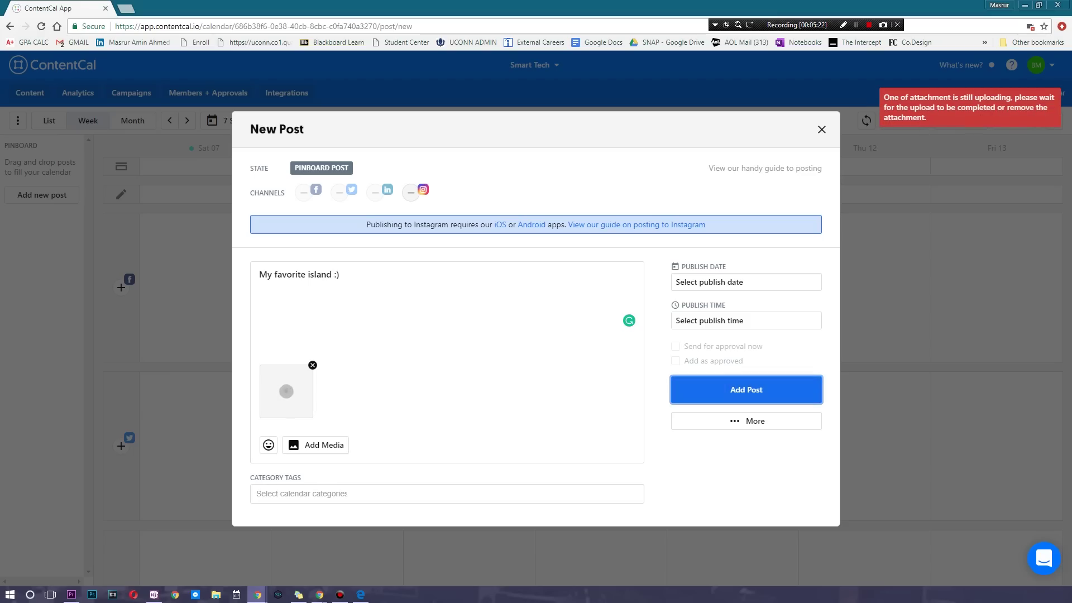
click(857, 24)
click(765, 392)
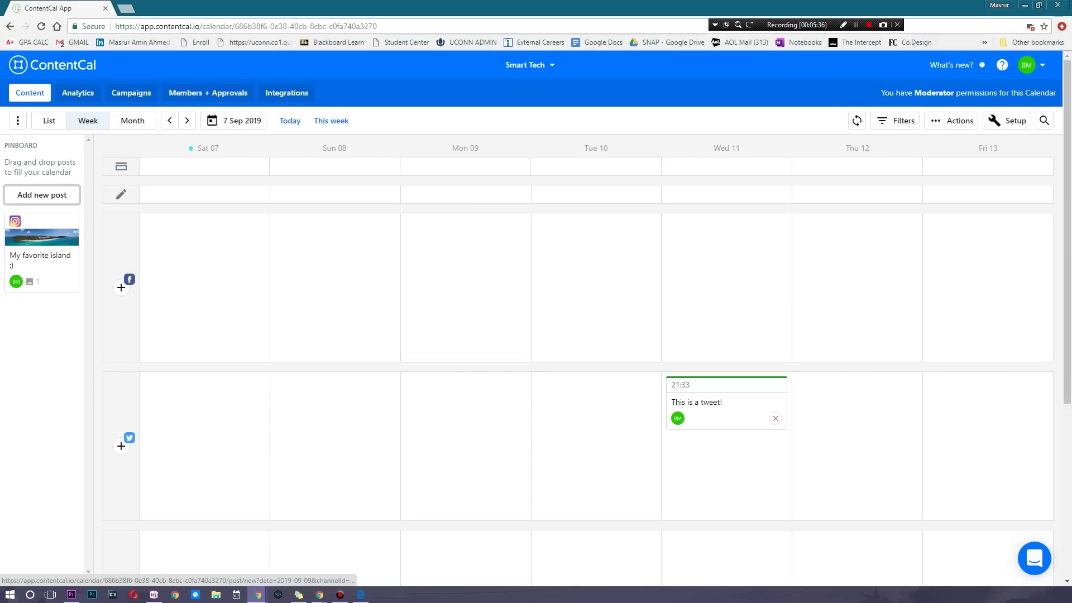
- Schedule the island post on Sun 08 and mark it approved
scroll(857, 381, down, 1)
drag(41, 184, 42, 224)
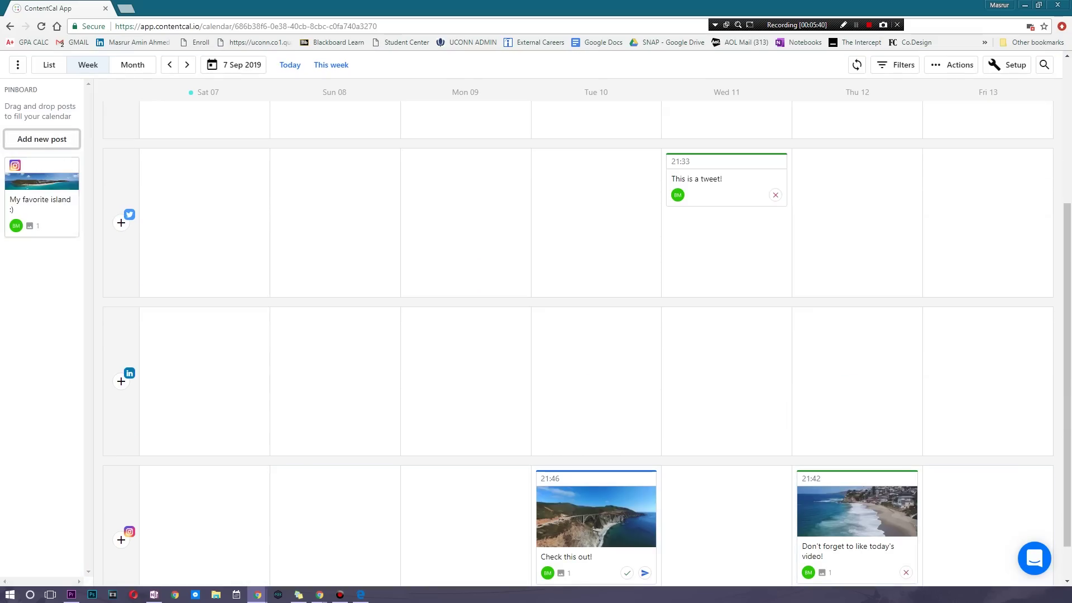
click(69, 165)
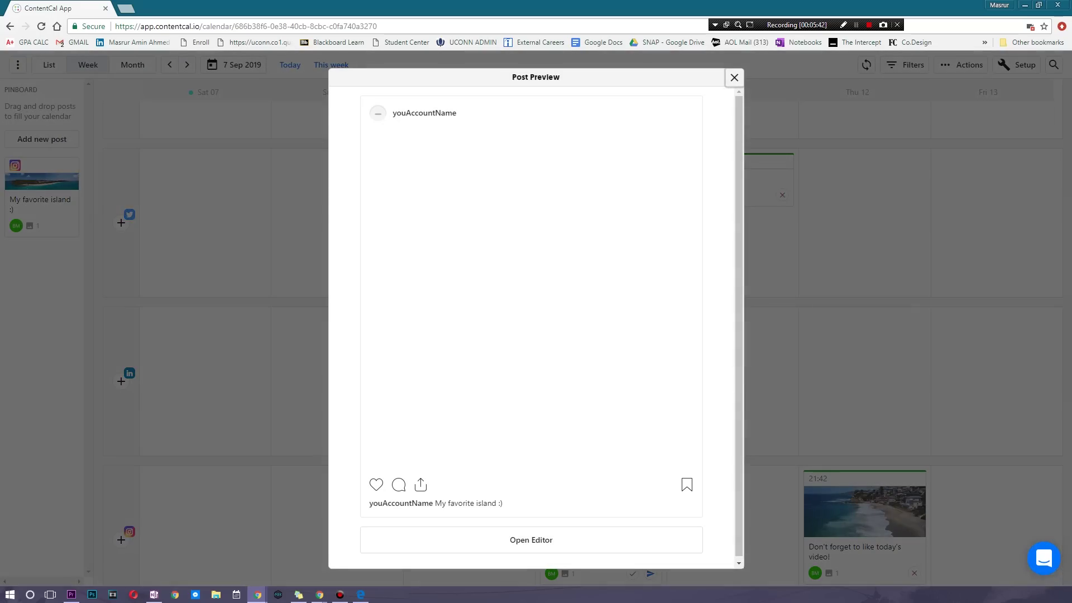
click(734, 77)
drag(42, 184, 312, 488)
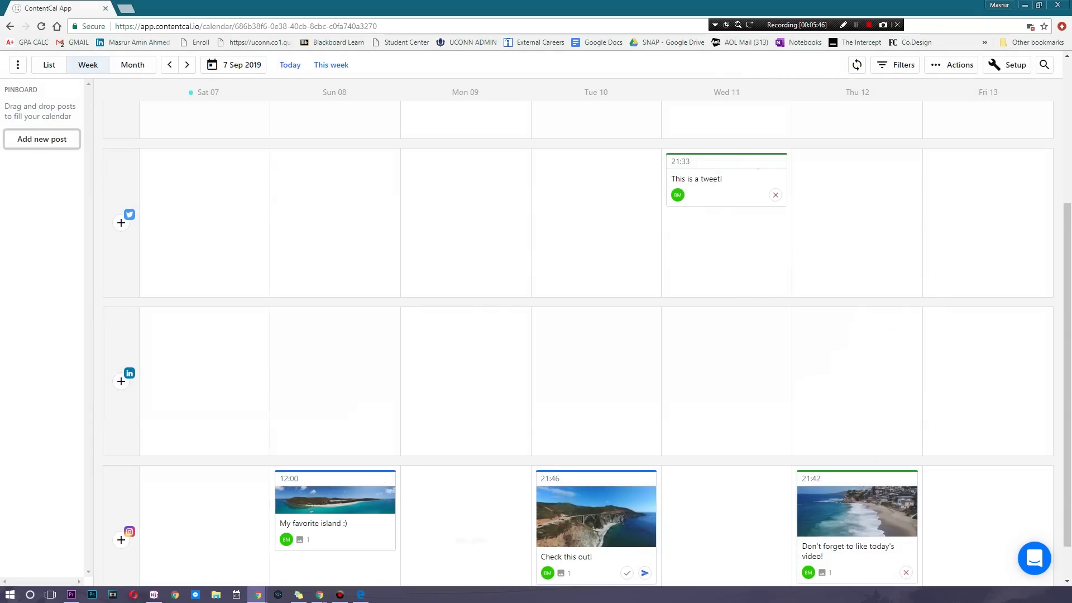
scroll(335, 363, down, 1)
click(383, 431)
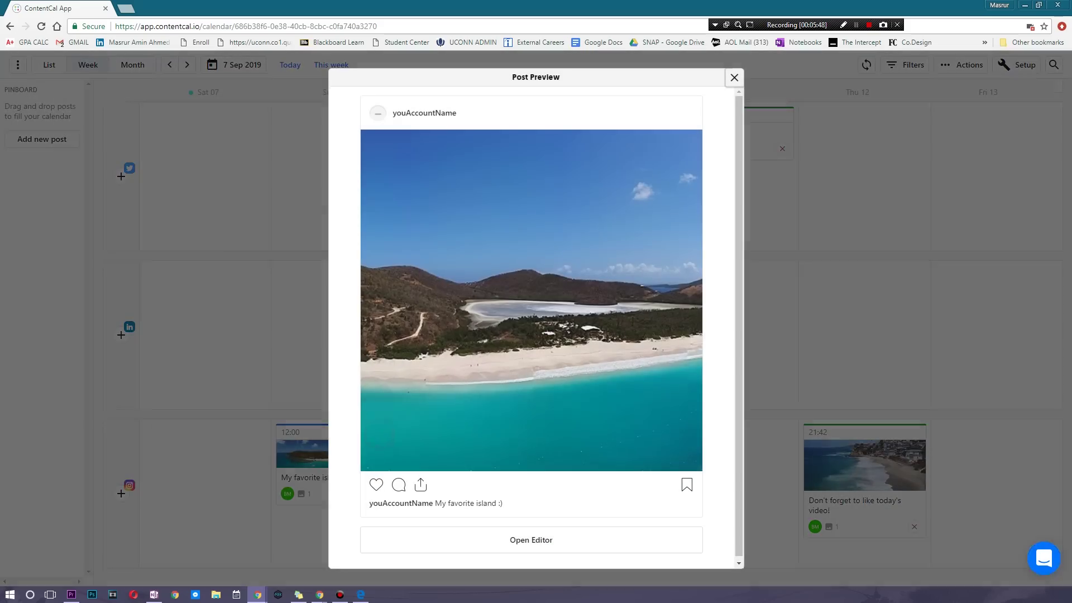
click(734, 77)
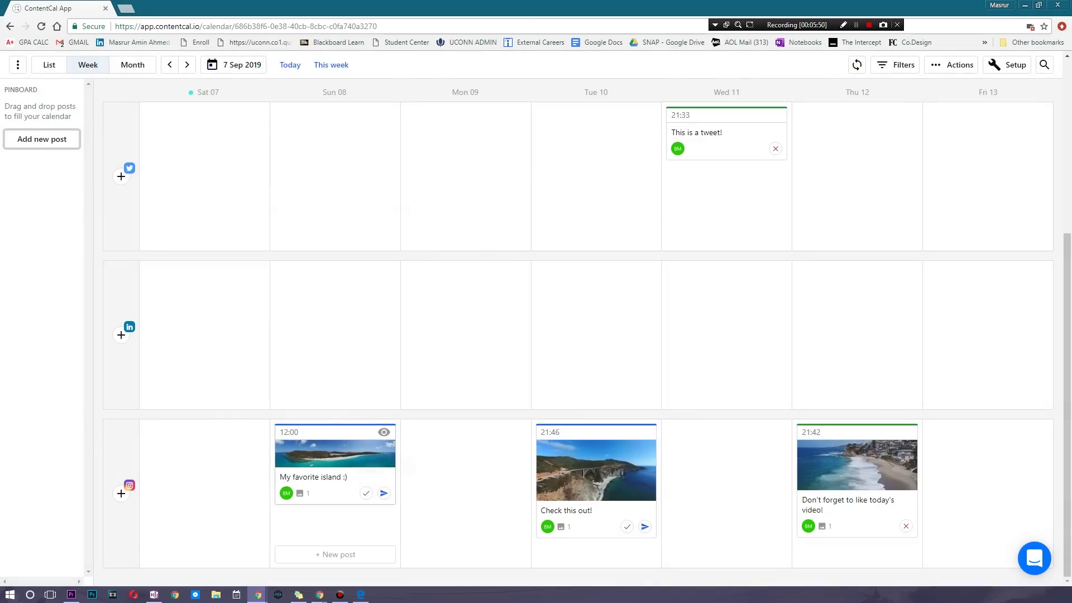
click(366, 492)
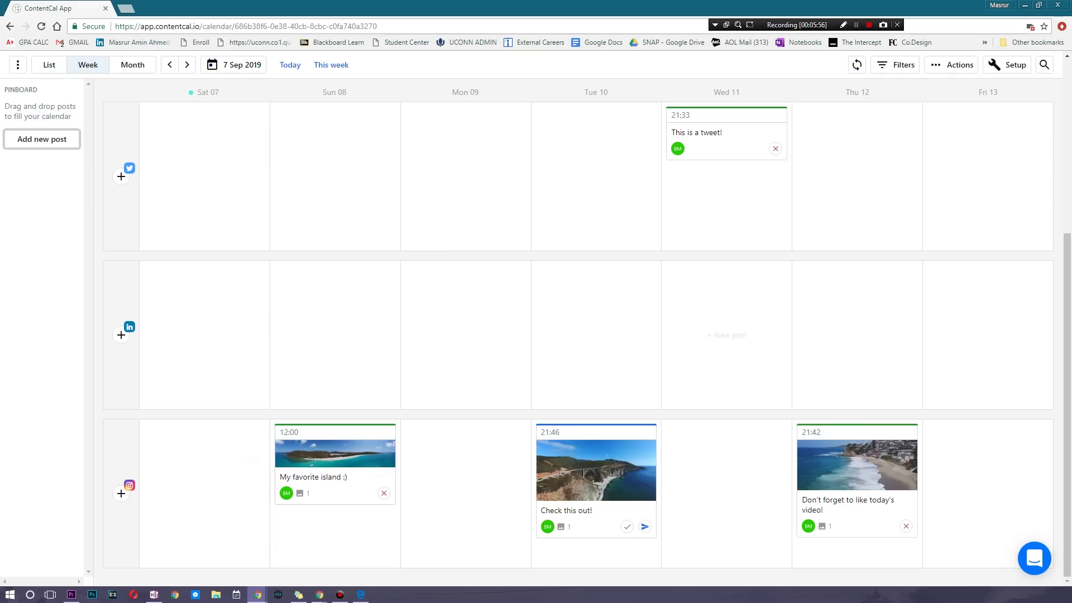
- Move the island, 'Check this out!', video reminder and tweet posts back to the Pinboard
scroll(859, 335, up, 3)
scroll(857, 491, up, 3)
scroll(466, 494, down, 5)
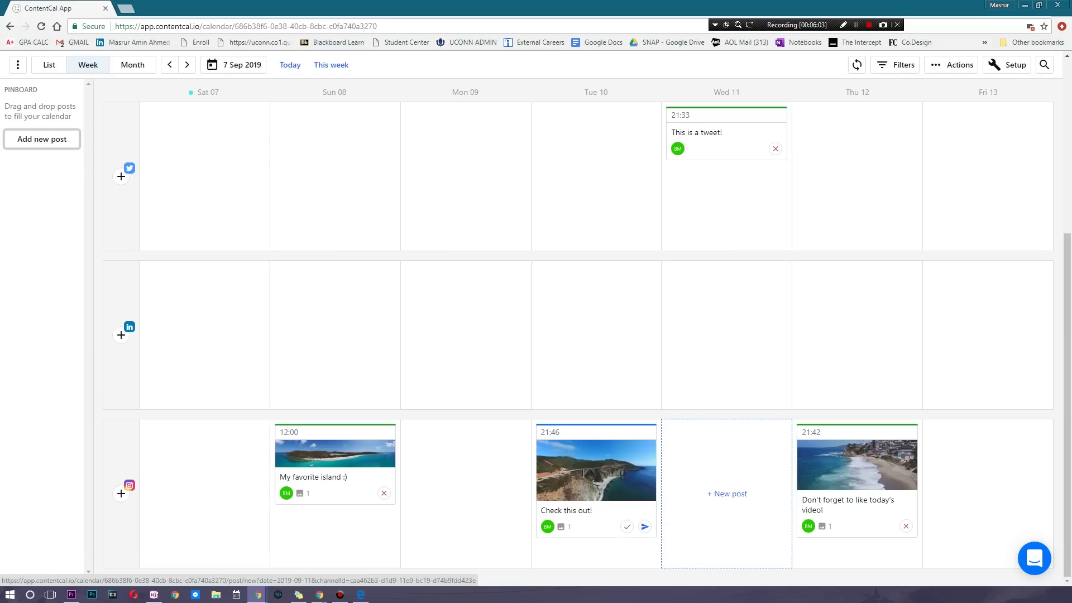
drag(596, 468, 42, 190)
drag(338, 464, 42, 285)
drag(856, 474, 41, 357)
scroll(729, 413, up, 5)
drag(730, 412, 42, 324)
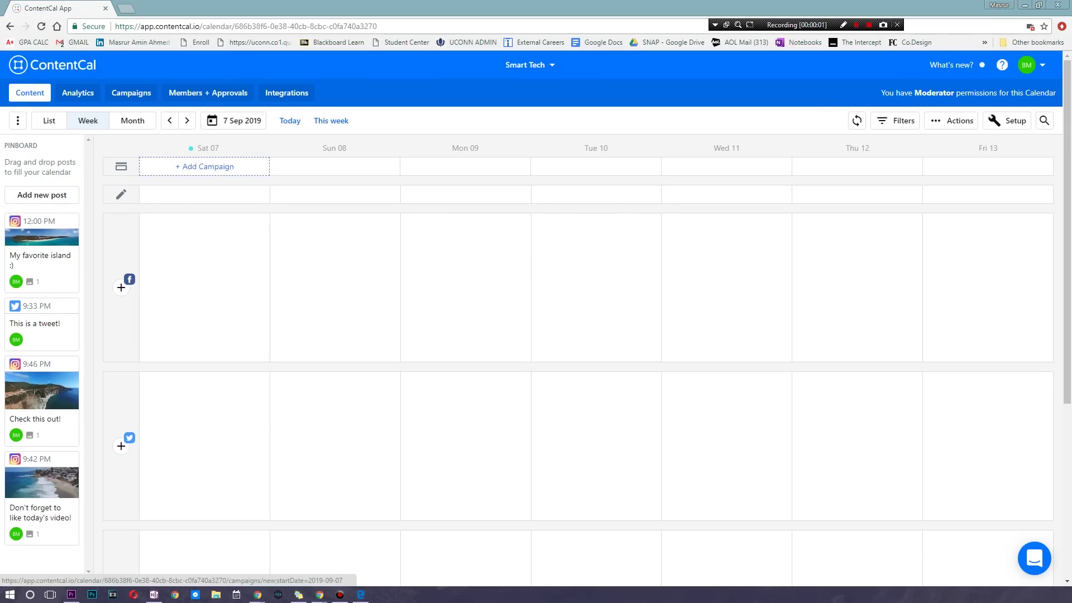
click(191, 163)
- Set the Make More Videos campaign to end 15 Sep 2019, add brief 'hffbl', and save it
click(352, 220)
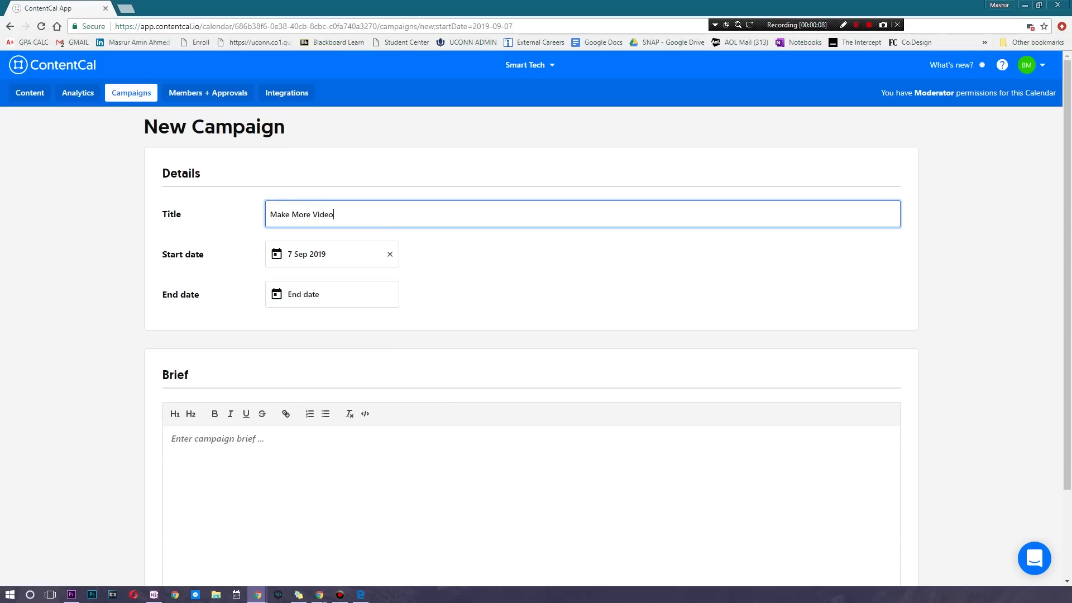
click(313, 294)
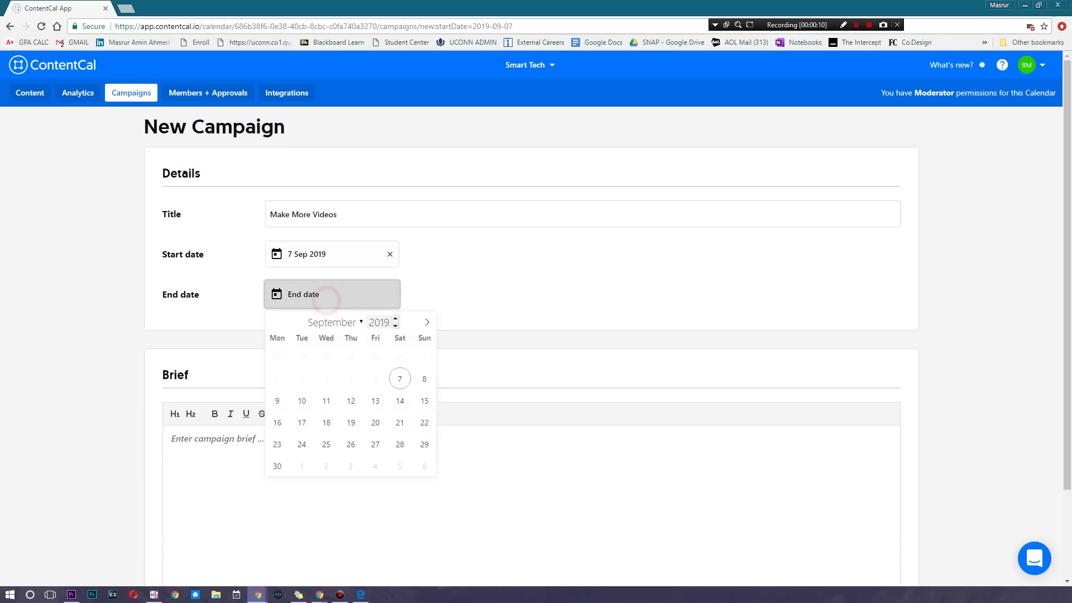
click(424, 400)
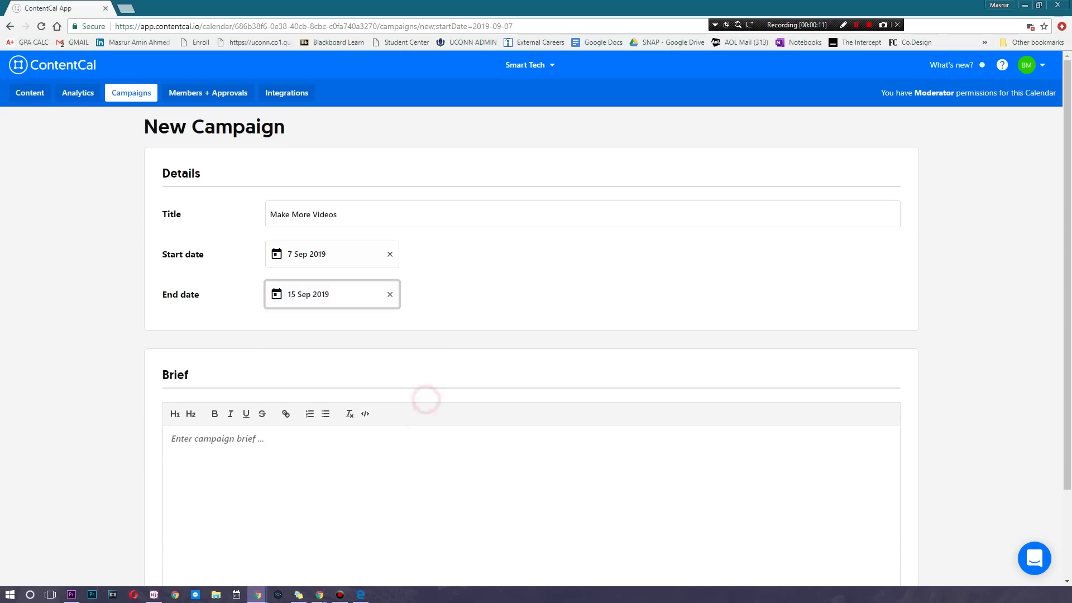
scroll(413, 391, down, 2)
click(382, 362)
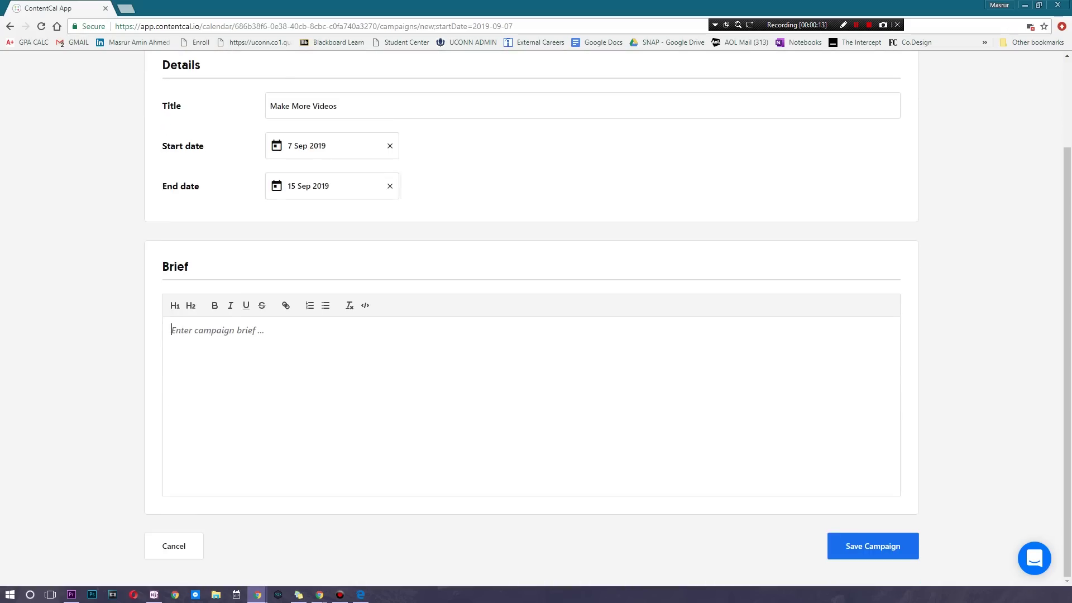
text(hffbljgbfd)
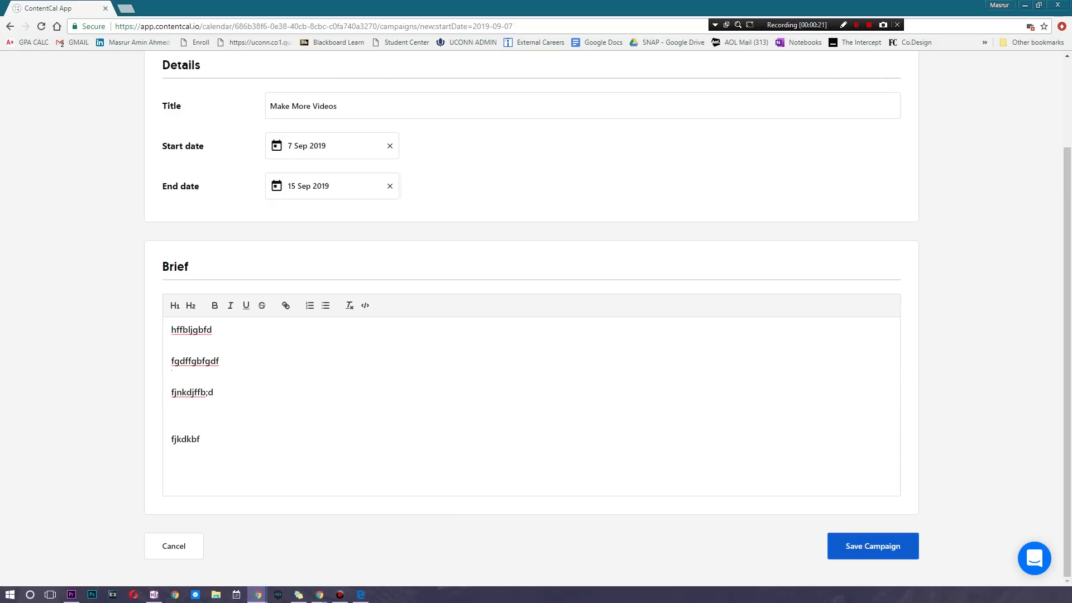
click(872, 546)
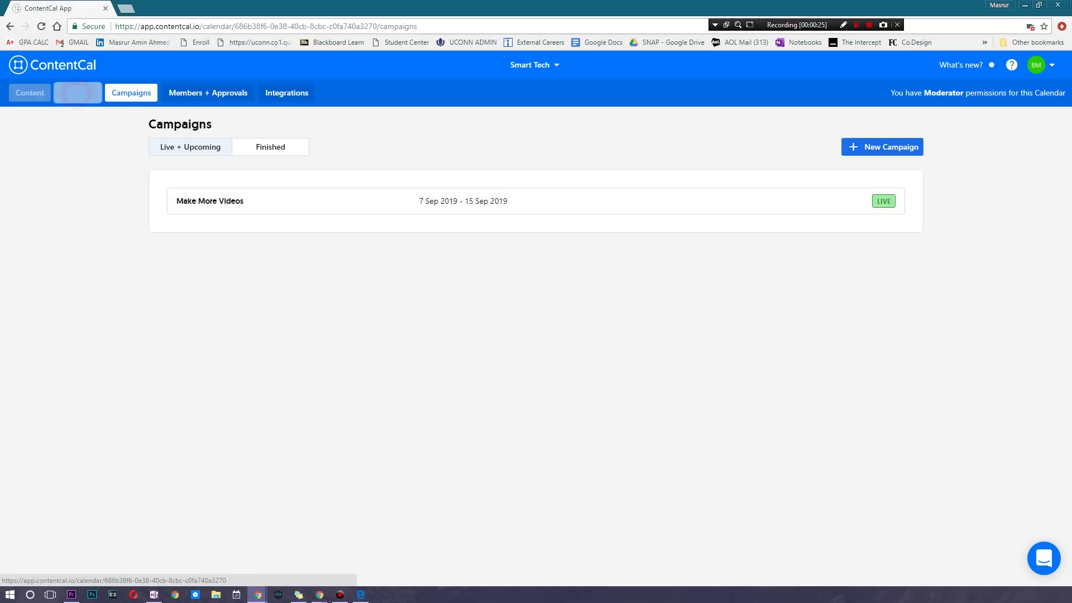
click(30, 92)
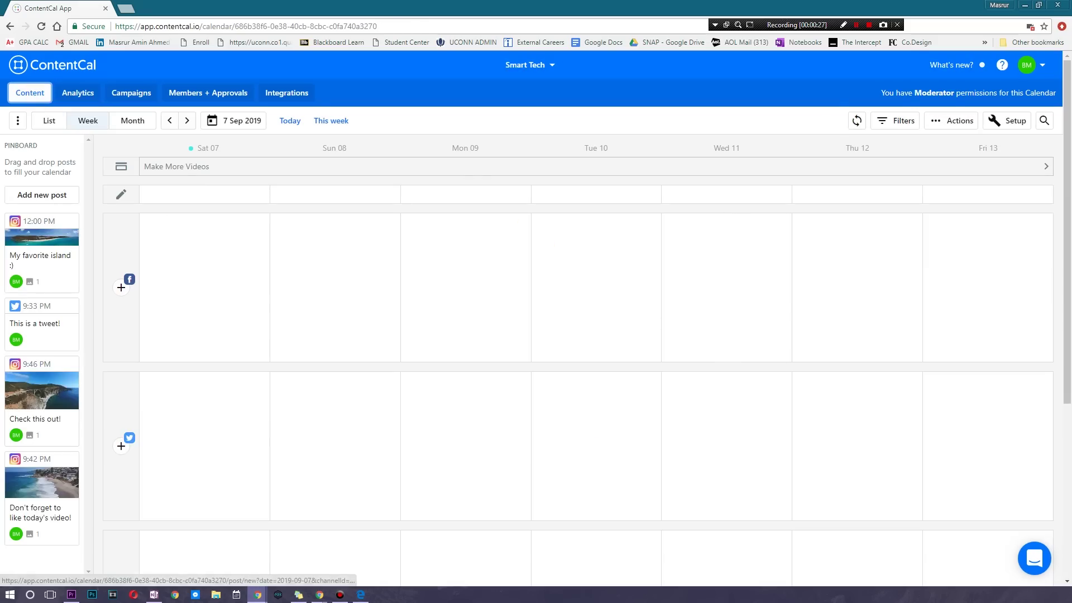
- In Month view, place the island post on 8 Sep, 'Check this out!' on 9, the 9:42 PM Instagram post on 11, the tweet on 13
click(132, 121)
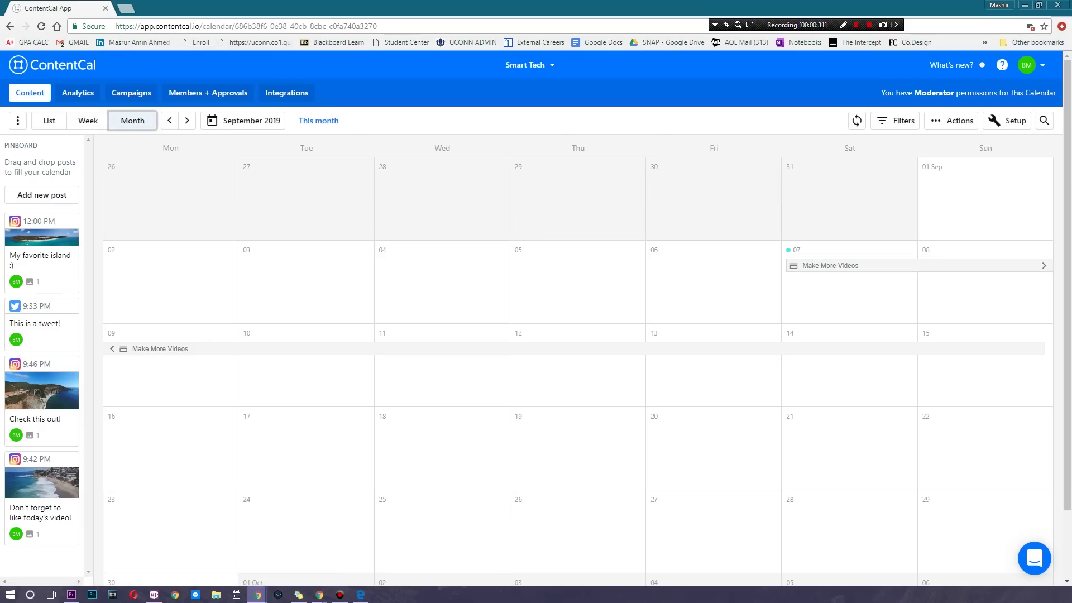
click(859, 26)
scroll(391, 391, down, 1)
scroll(170, 385, up, 1)
drag(31, 260, 934, 315)
drag(32, 319, 152, 387)
drag(33, 301, 442, 396)
drag(24, 237, 672, 382)
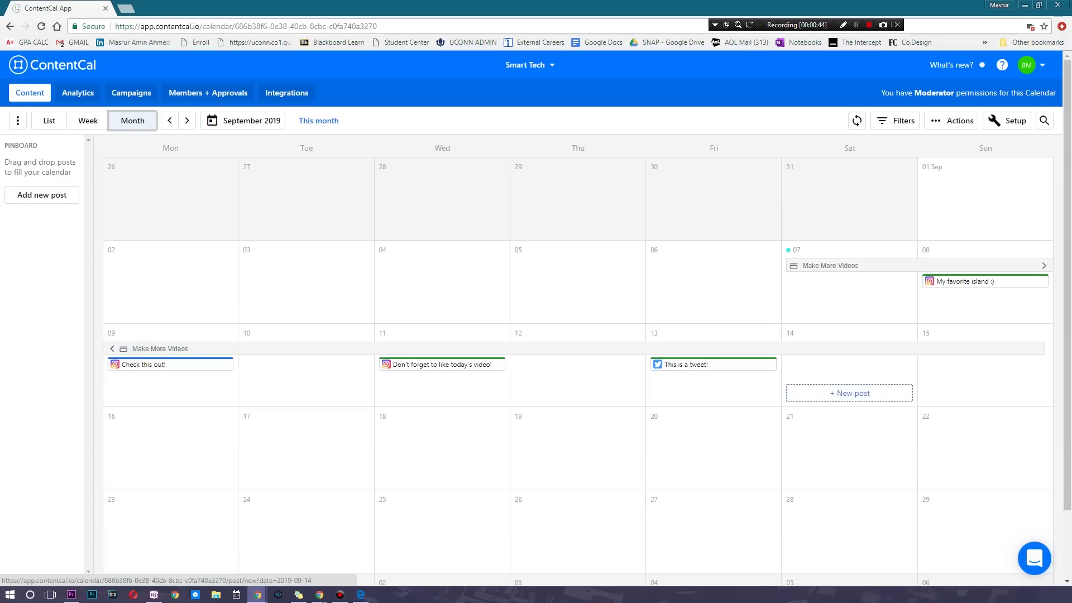
click(866, 266)
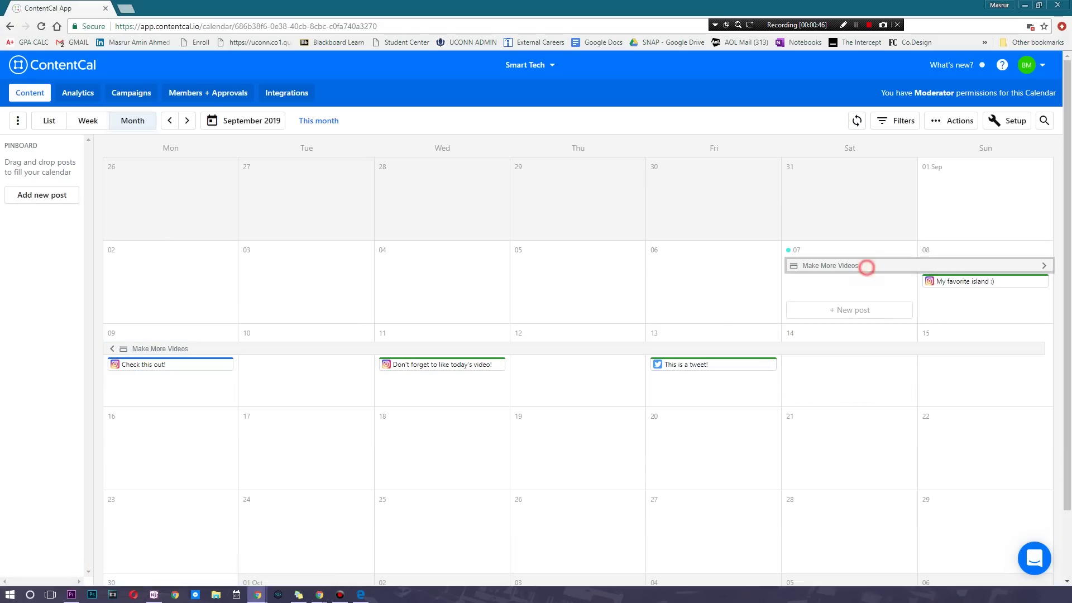
scroll(536, 312, down, 2)
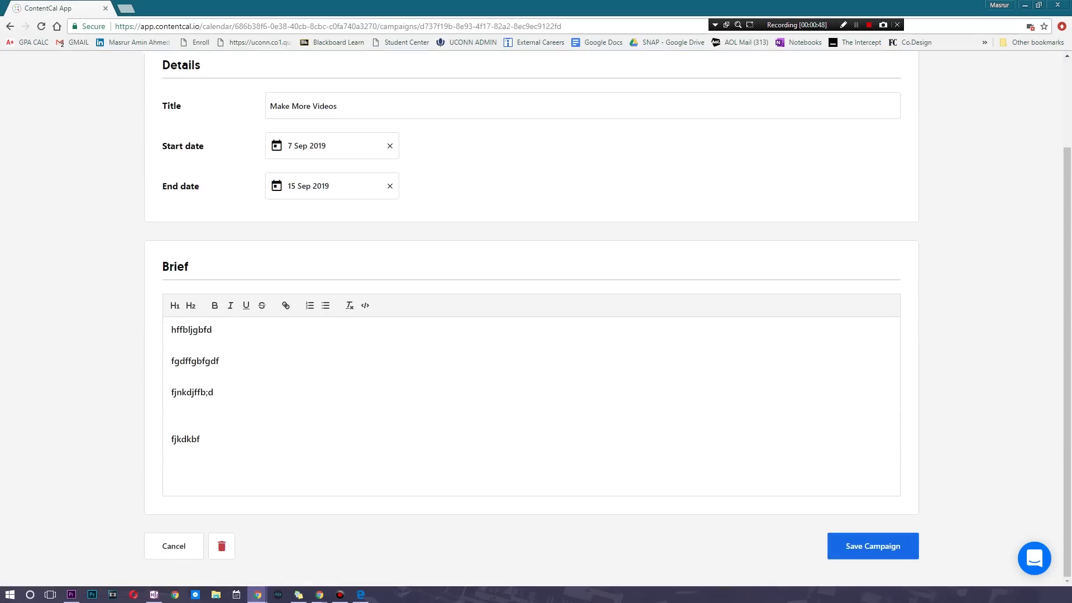
click(873, 546)
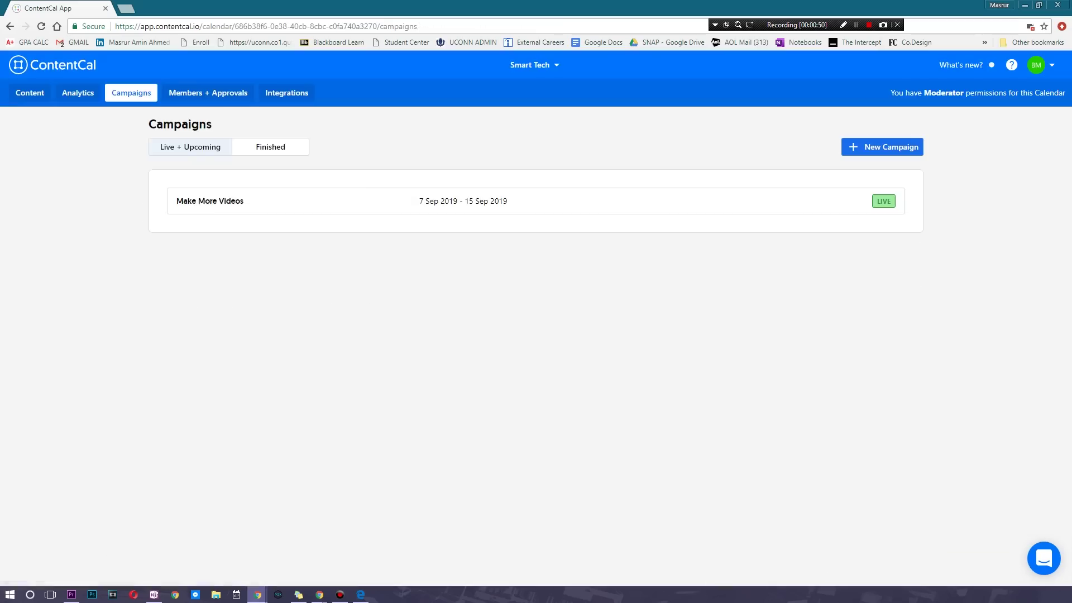
click(37, 92)
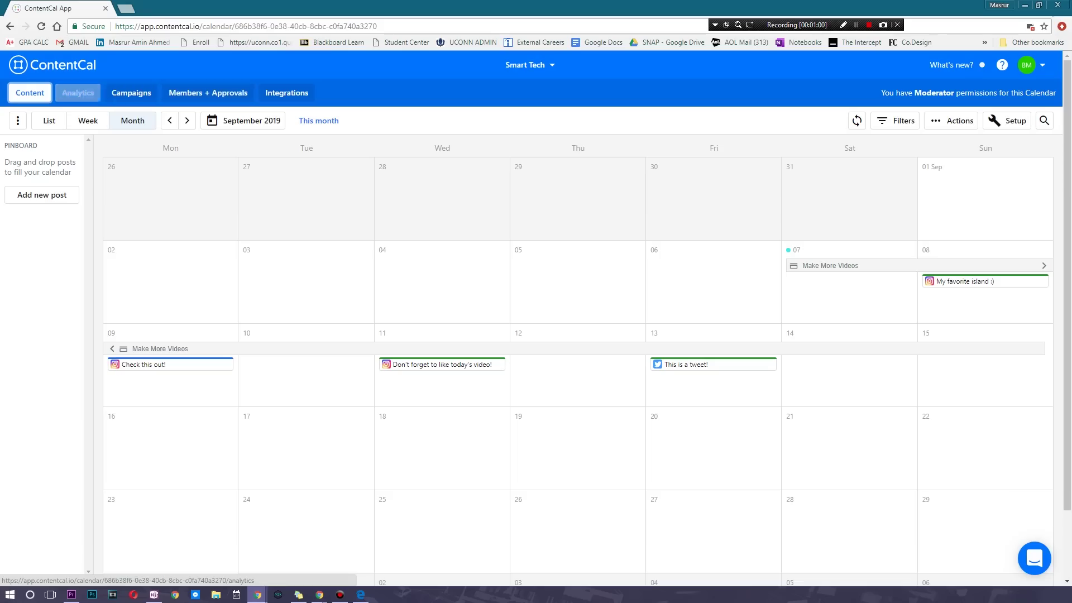
mouse_move(483, 364)
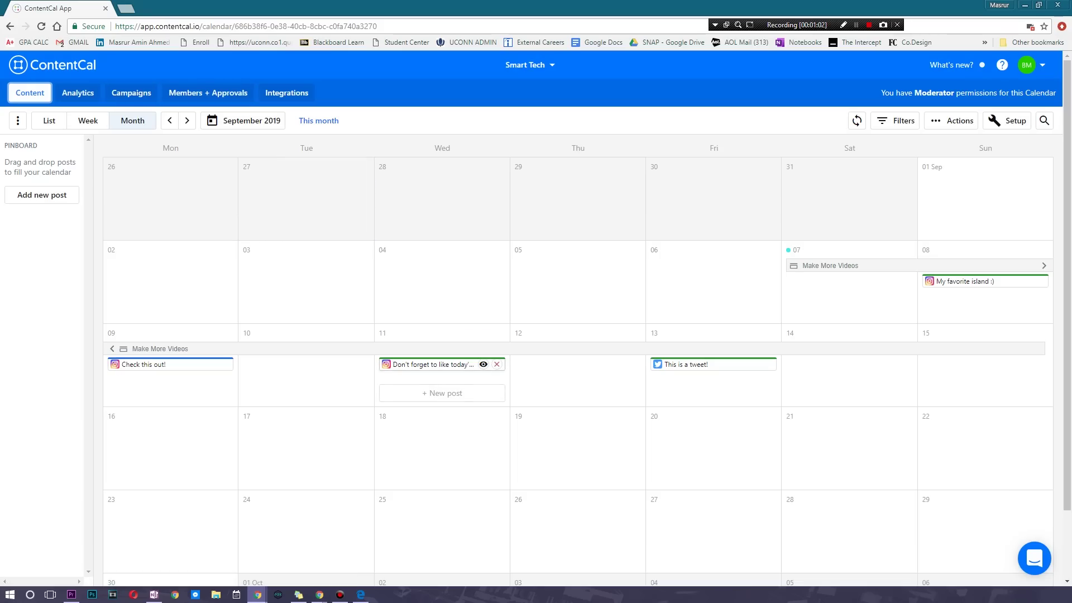
click(461, 364)
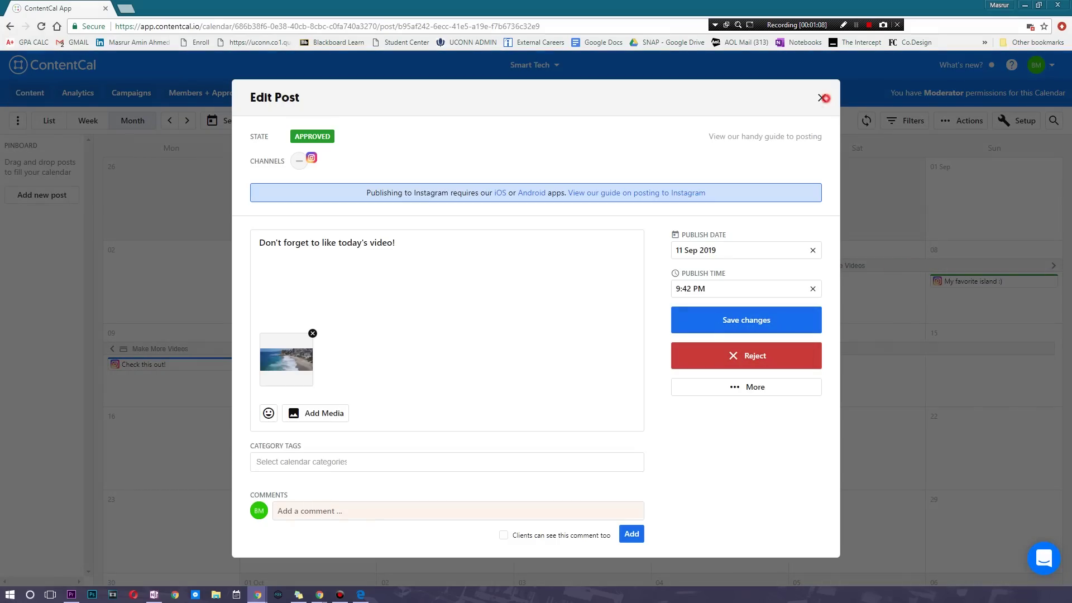
click(821, 98)
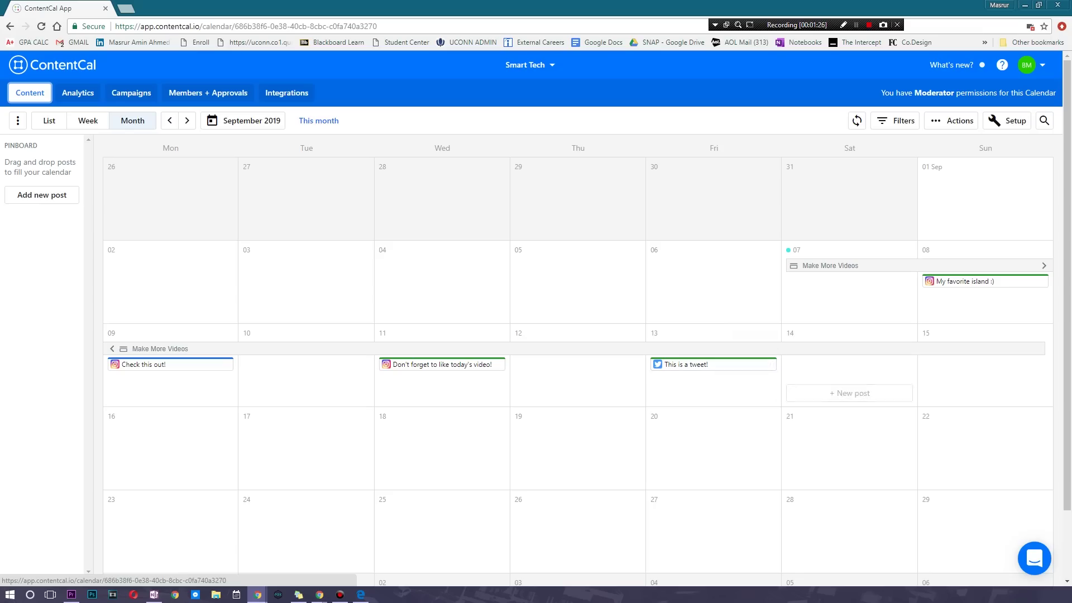
click(755, 364)
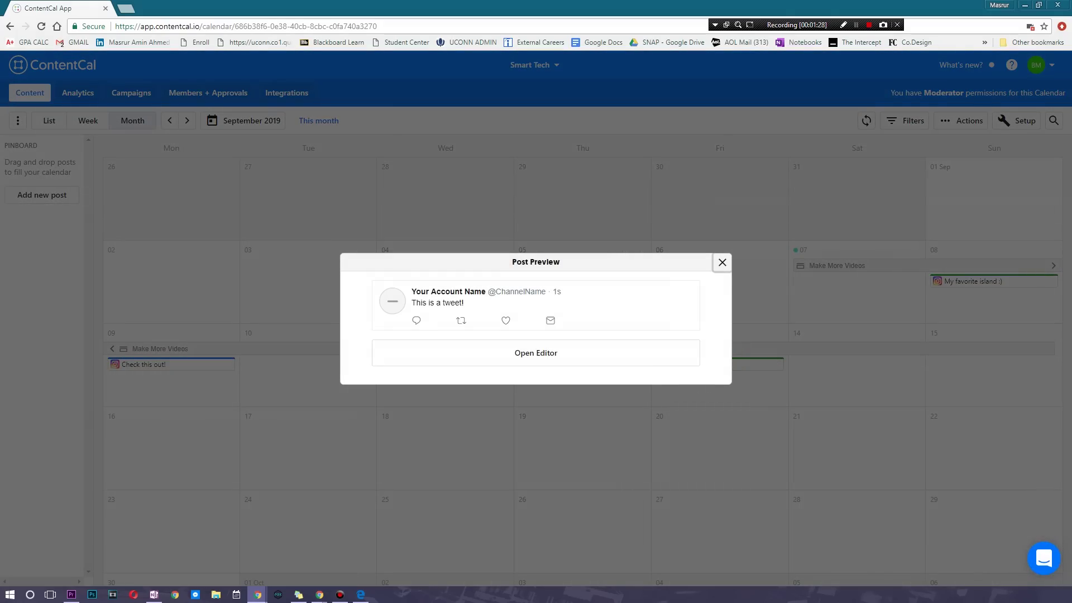
click(721, 262)
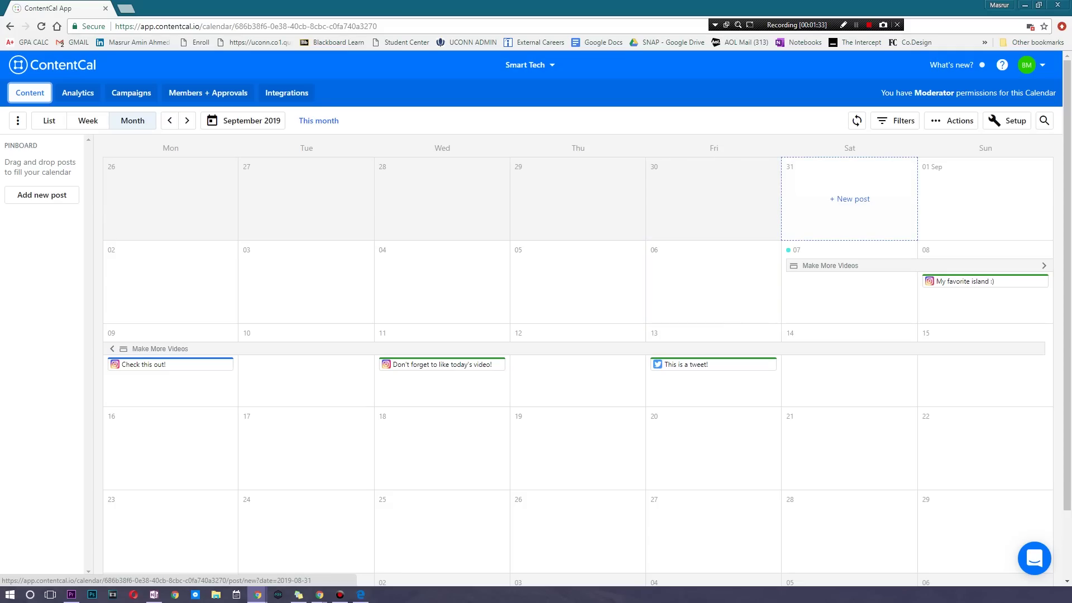
scroll(849, 223, down, 2)
scroll(849, 223, up, 2)
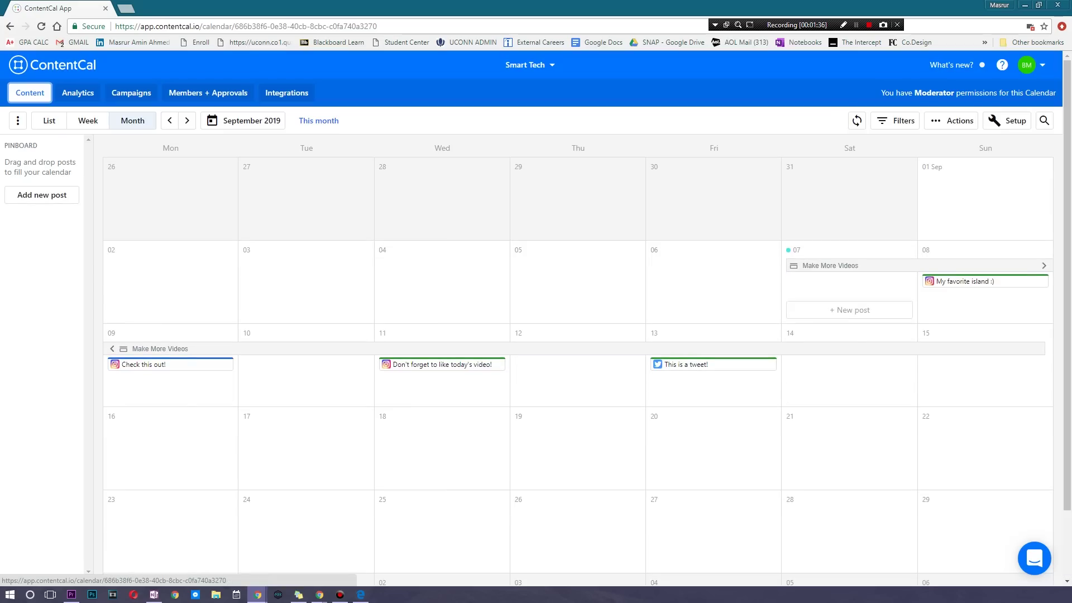
click(893, 121)
click(893, 120)
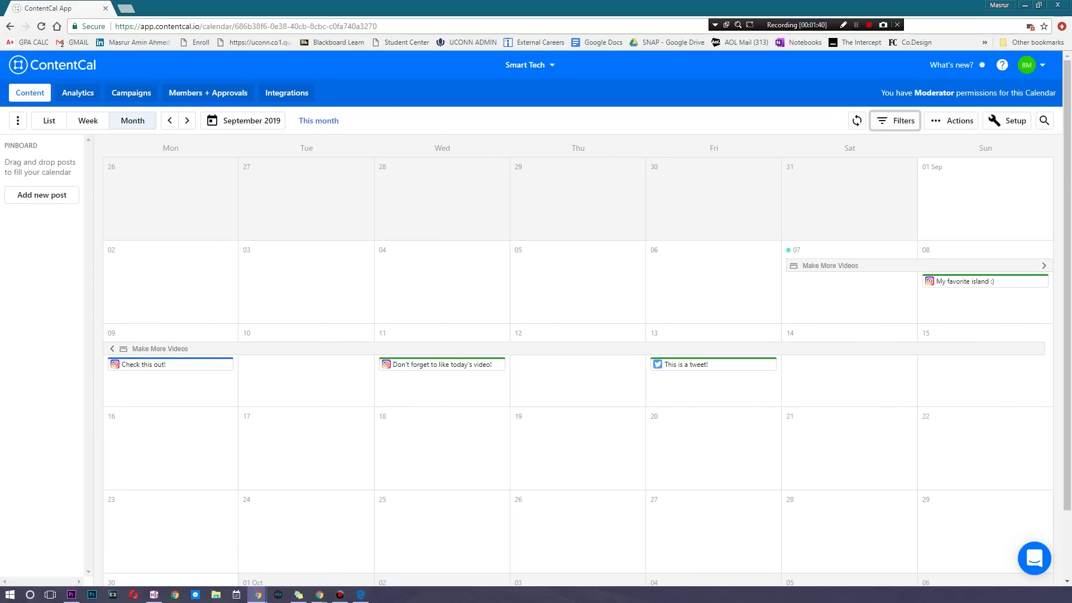
- Filter the calendar to pending-approval and approved posts on Twitter and Instagram only
click(895, 121)
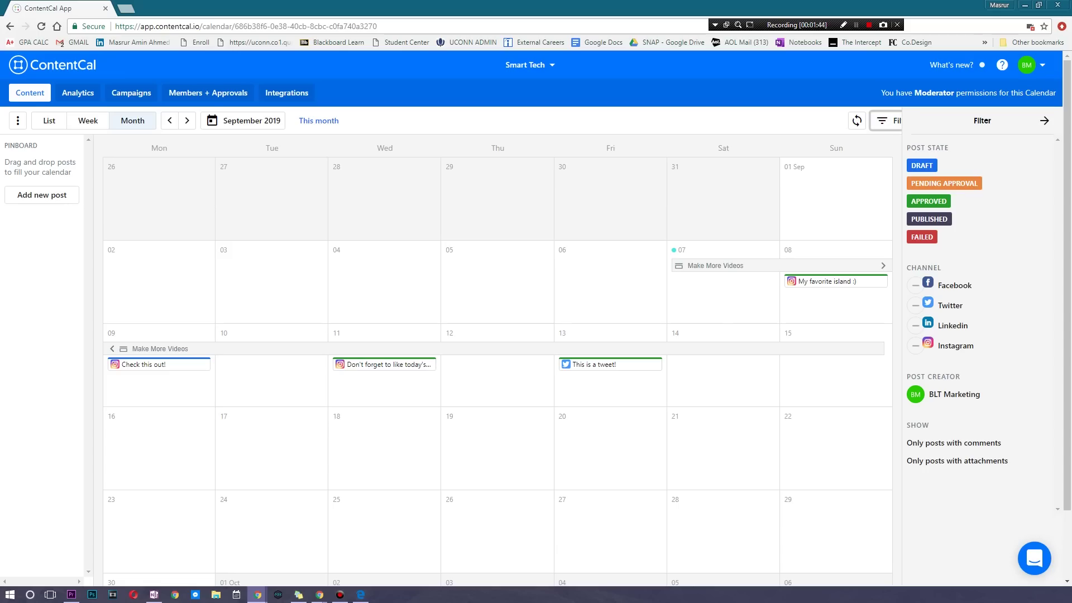
click(943, 183)
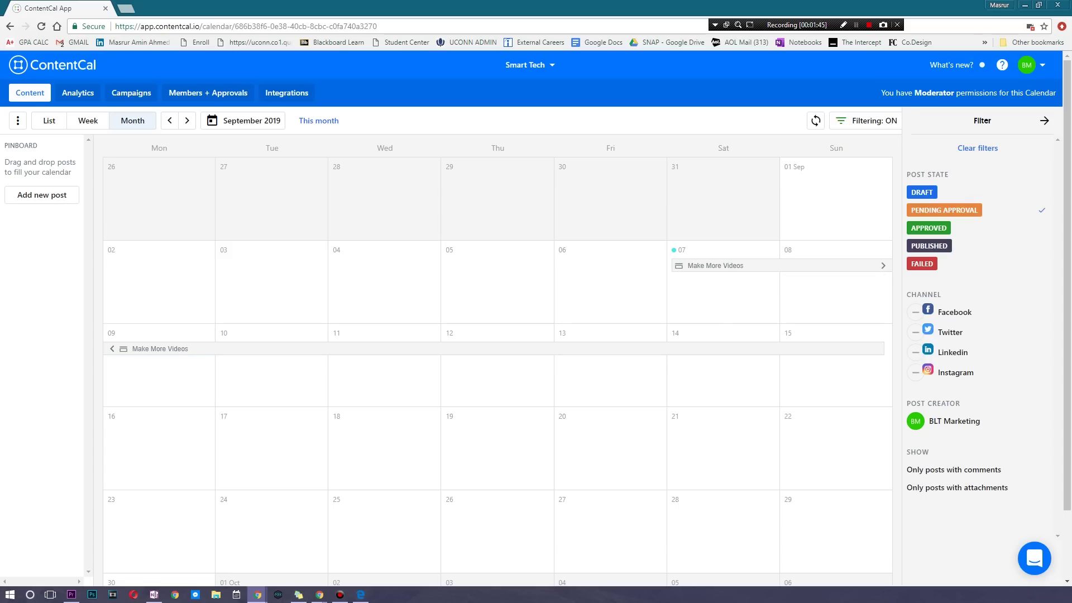
click(942, 227)
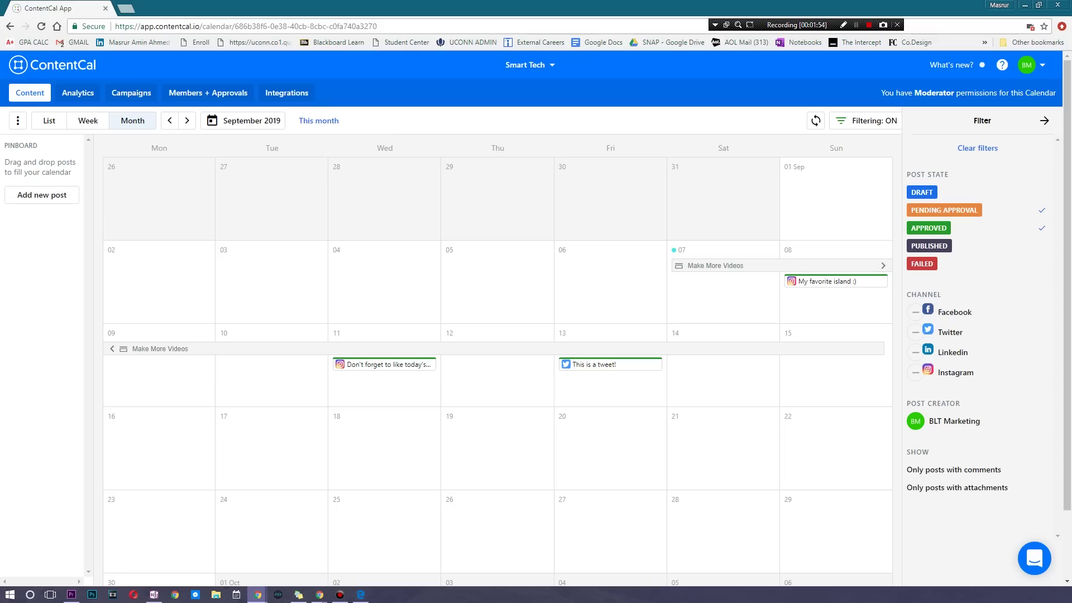
click(958, 314)
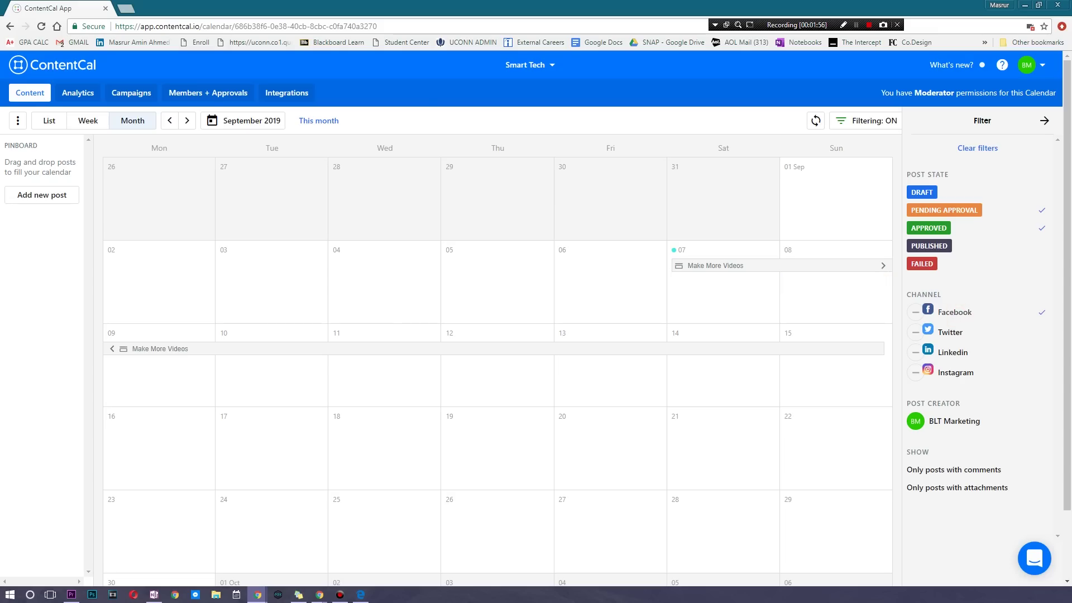
click(959, 312)
click(955, 332)
click(954, 371)
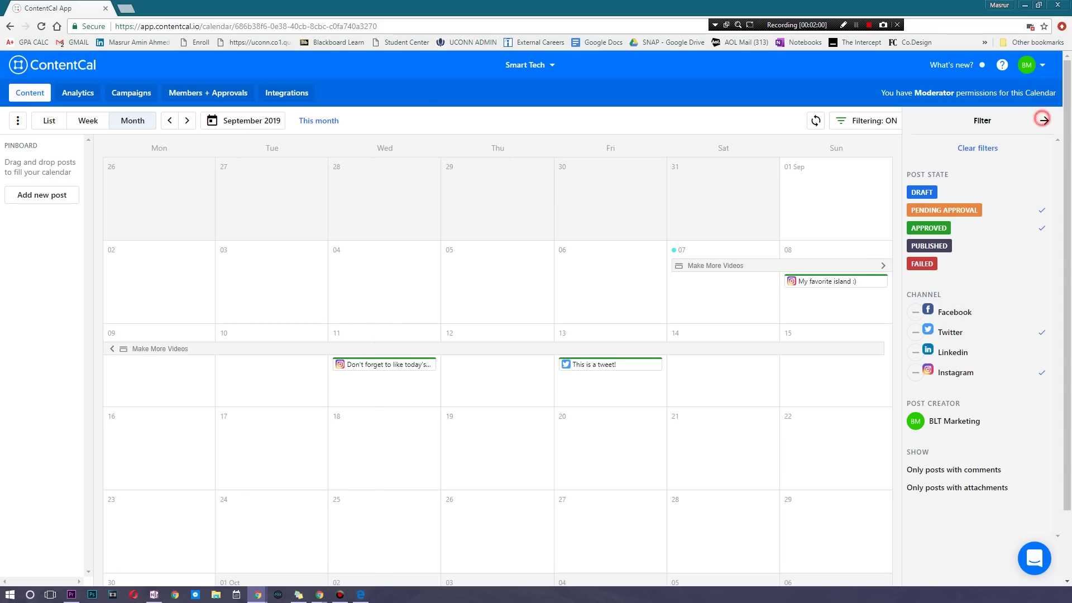
click(1043, 121)
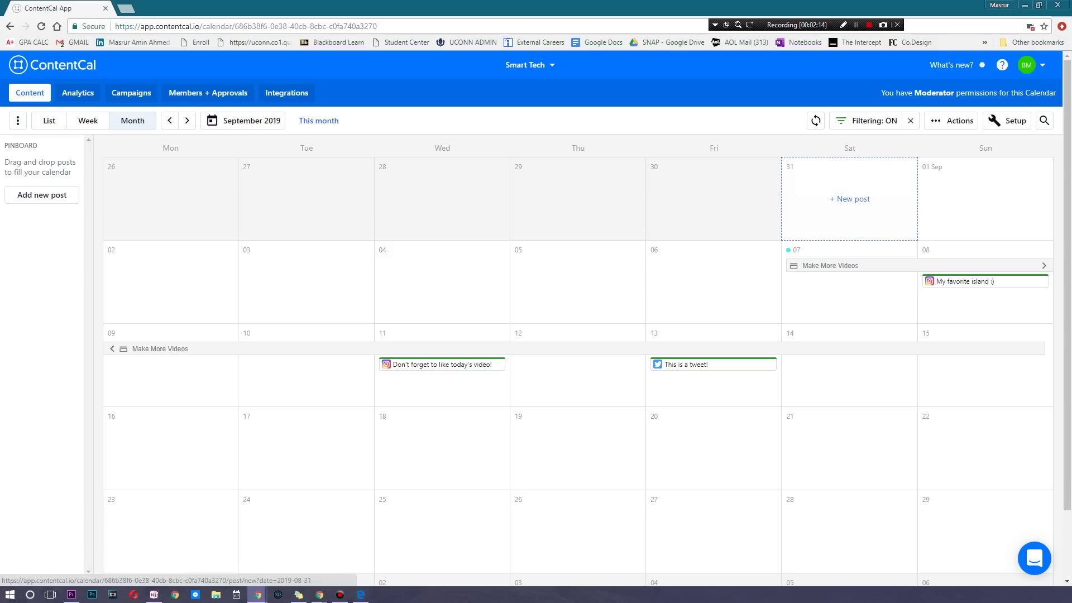
- Go to the Integrations page offering Zapier app connections
scroll(949, 223, down, 1)
scroll(948, 224, up, 1)
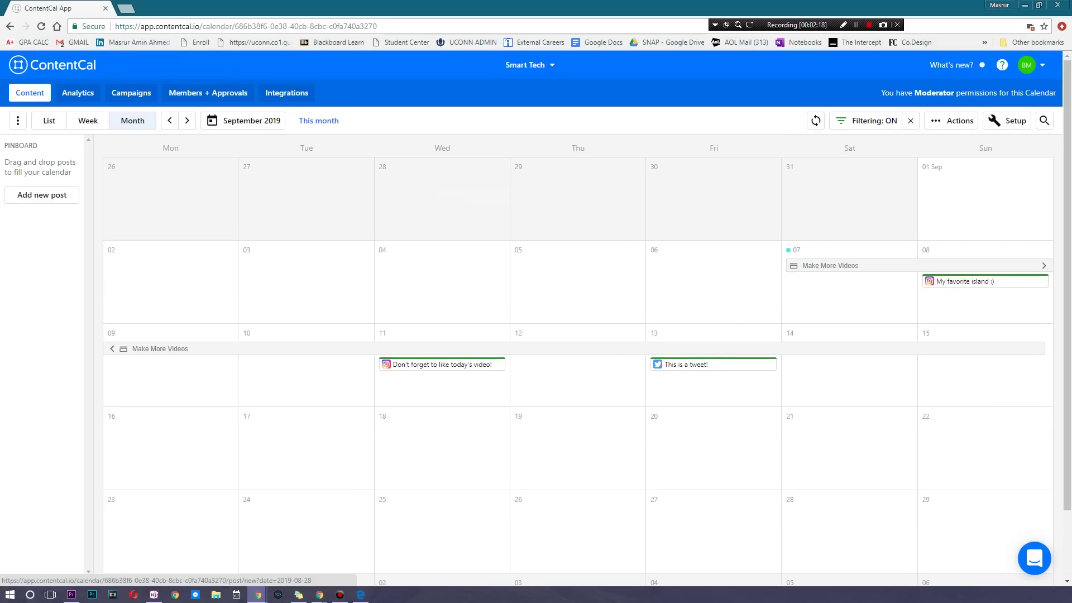
click(298, 95)
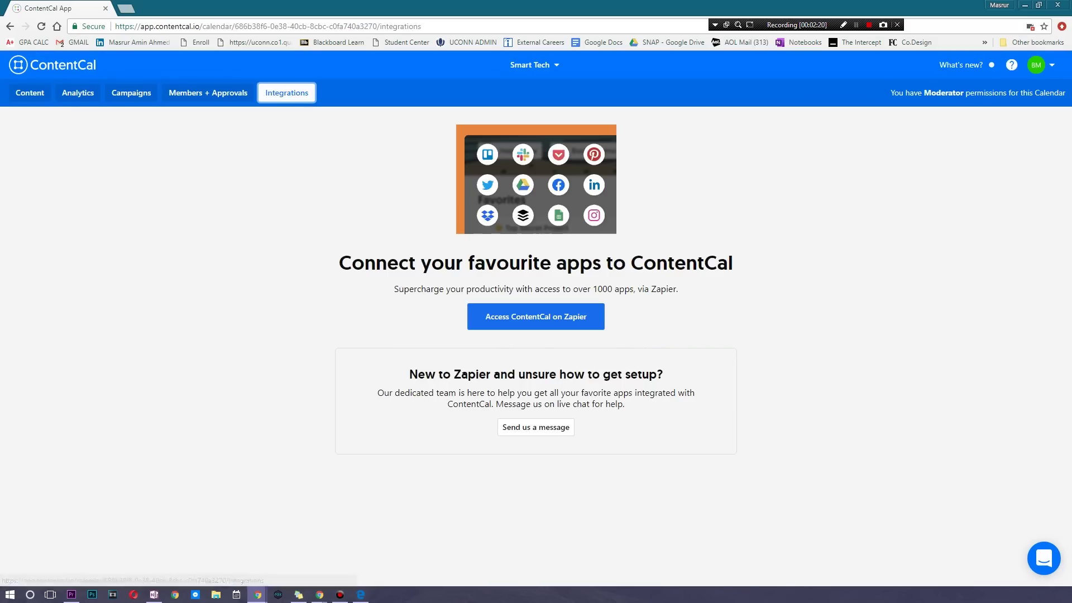